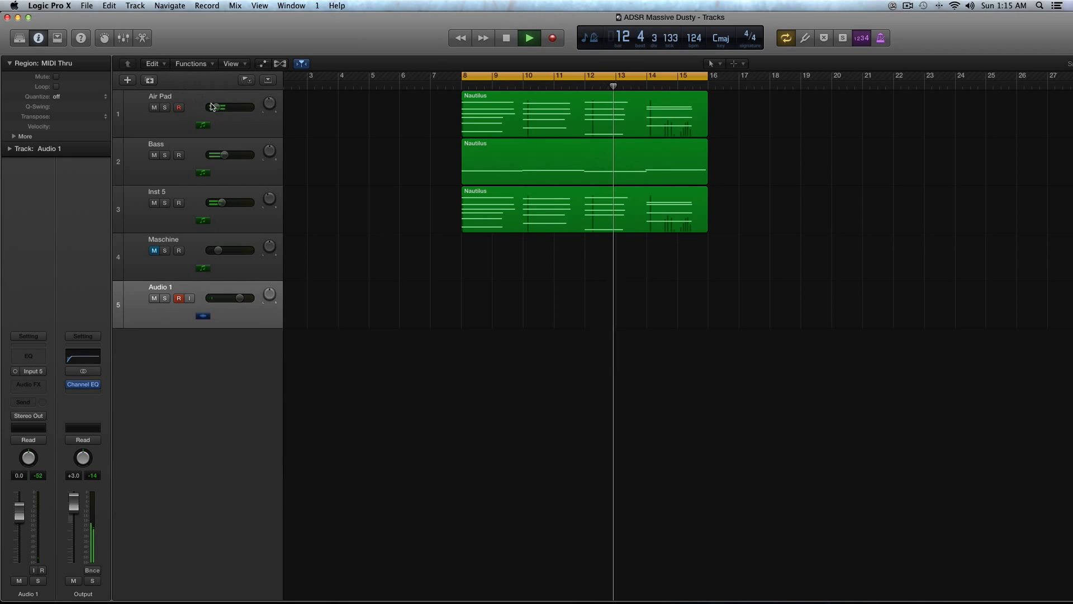
# Set the Air Pad track's volume to -20.5 dB during playback and briefly audition the track in solo.
pyautogui.moveTo(215, 107); pyautogui.dragTo(218, 106)
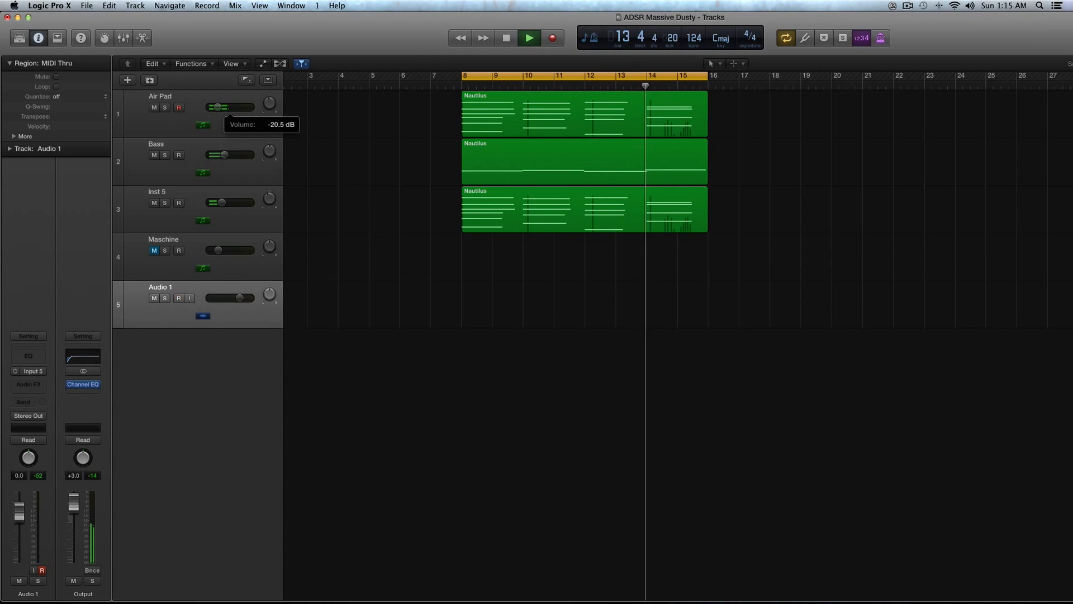
pyautogui.click(165, 108)
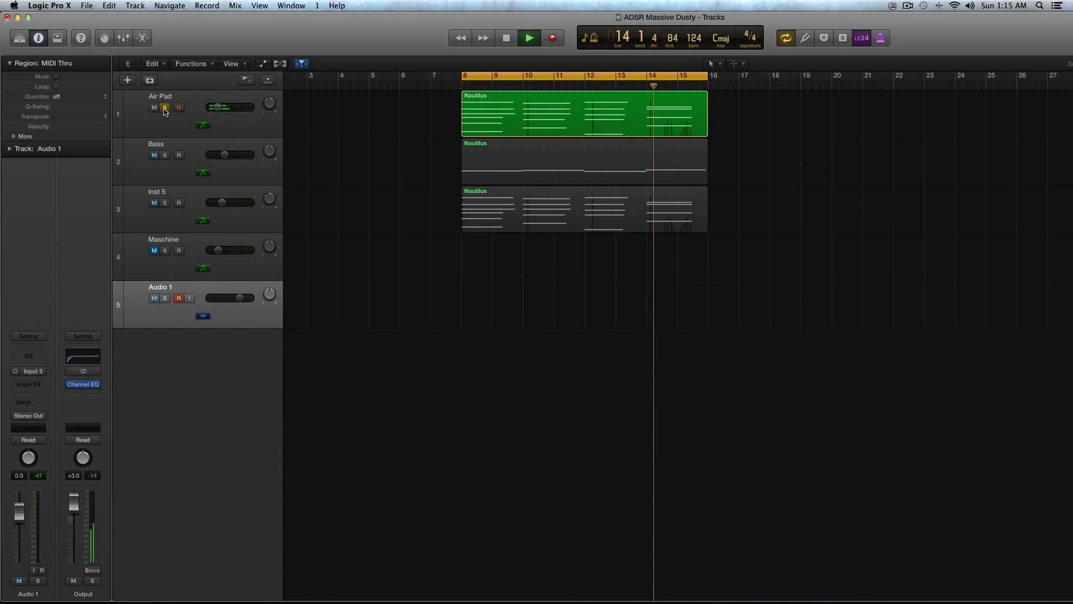
pyautogui.click(165, 109)
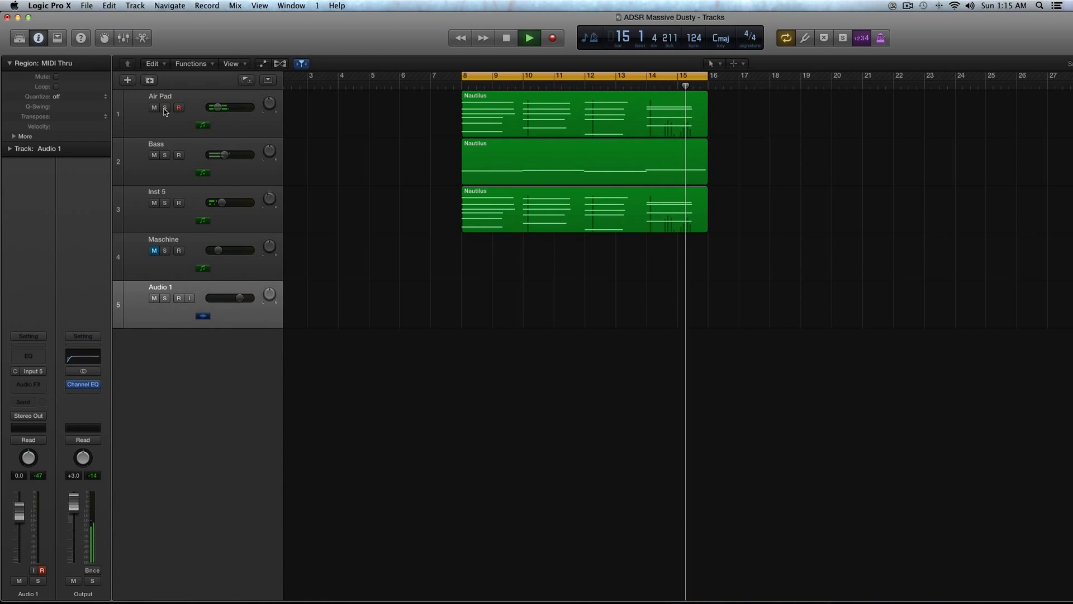
pyautogui.press('space')
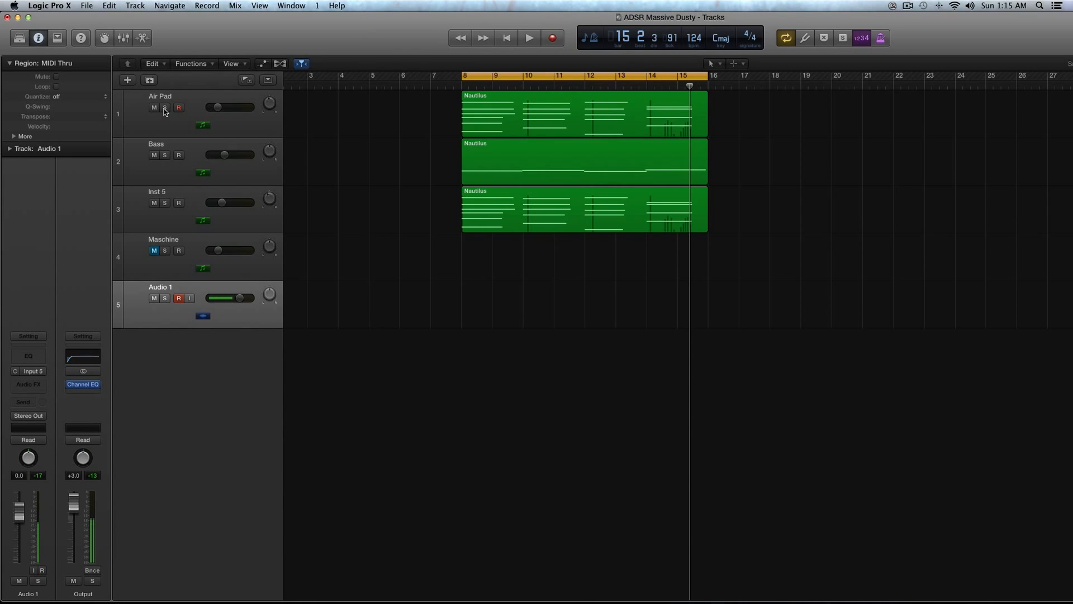
pyautogui.click(182, 103)
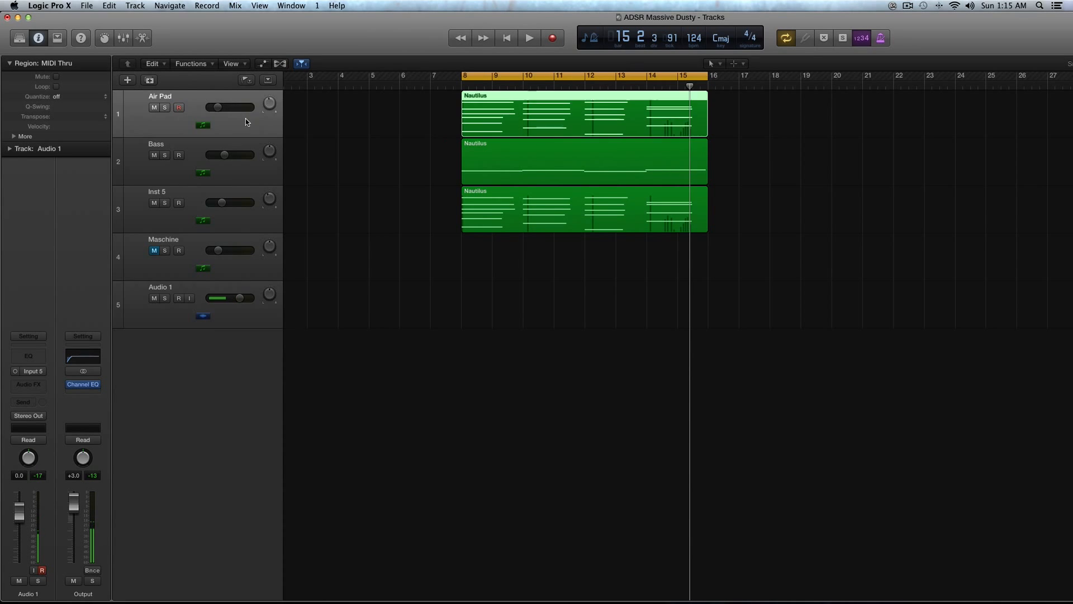
pyautogui.click(475, 210)
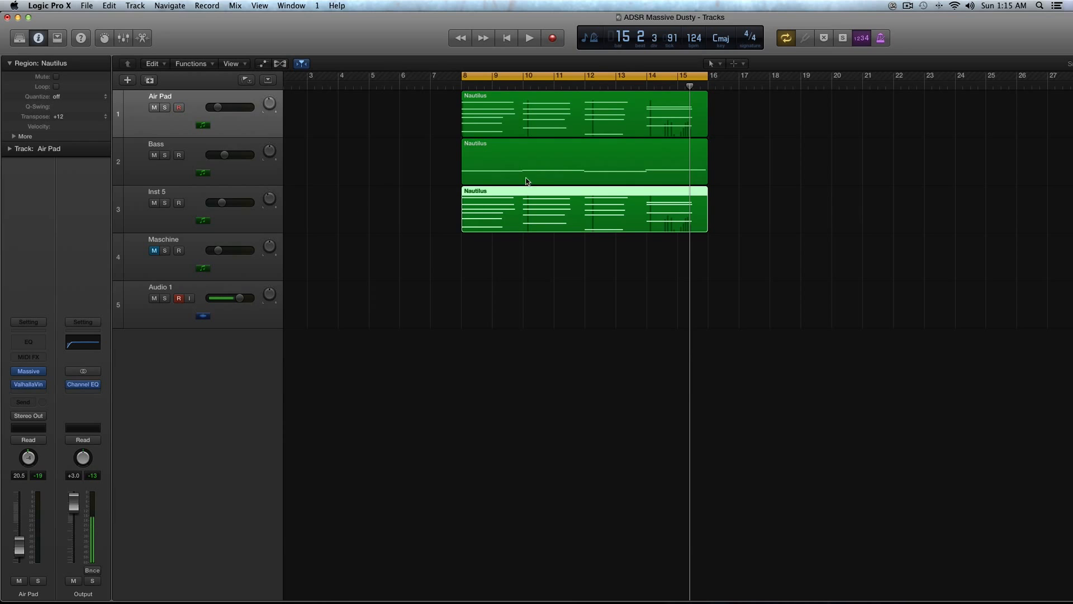
pyautogui.click(262, 178)
pyautogui.click(260, 130)
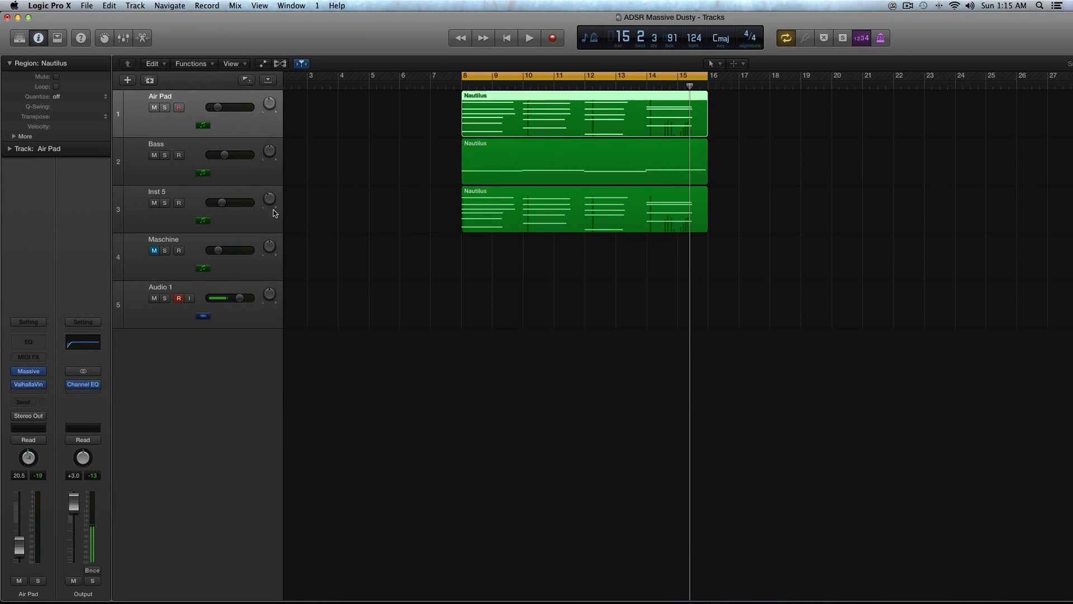
pyautogui.click(253, 226)
pyautogui.press('super+Down')
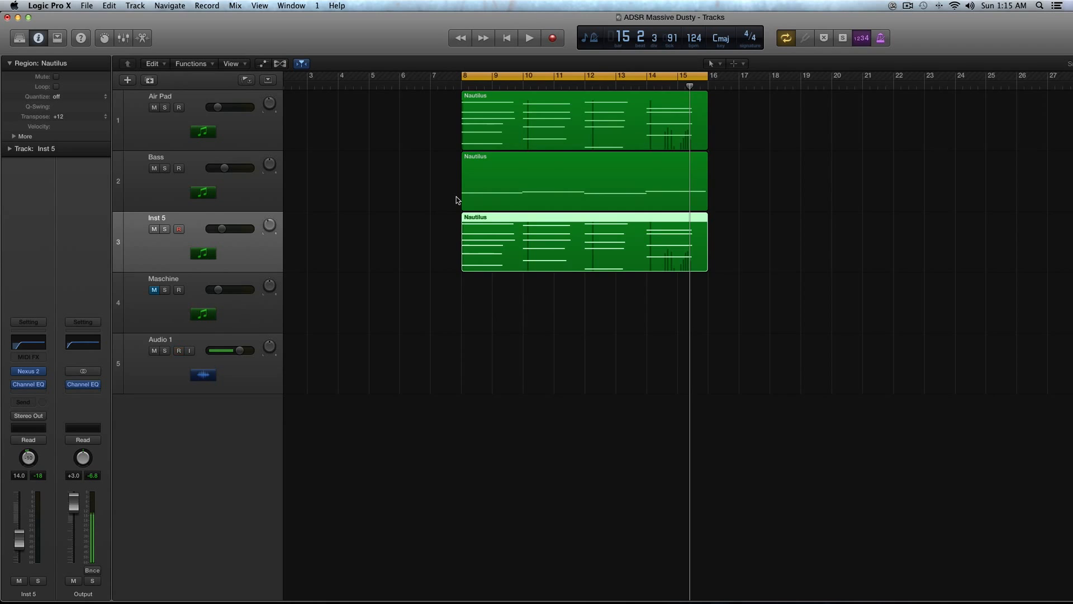
pyautogui.press('super+Right')
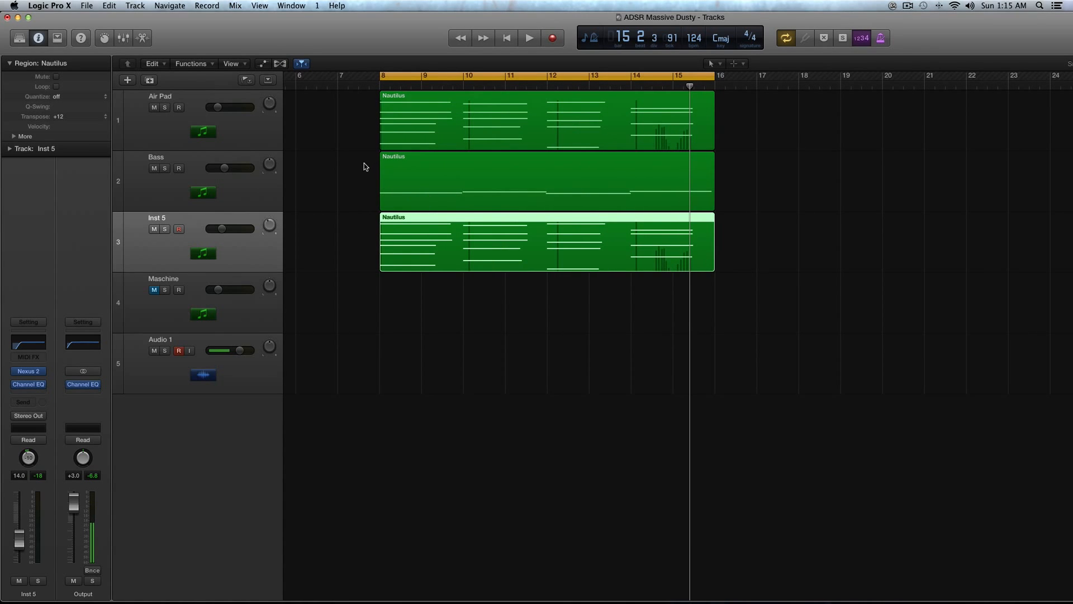
pyautogui.click(259, 134)
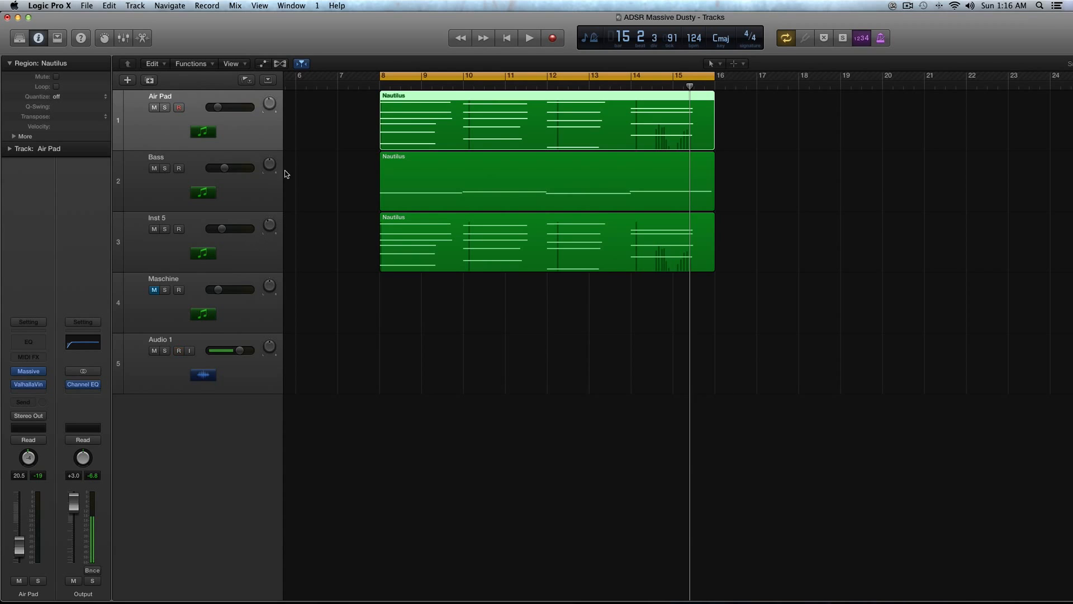
# Audition the Bass region in solo and look at the Bass track's Massive instrument.
pyautogui.moveTo(352, 185); pyautogui.dragTo(422, 176)
pyautogui.hotkey('ctrl', 's')
pyautogui.press('space')
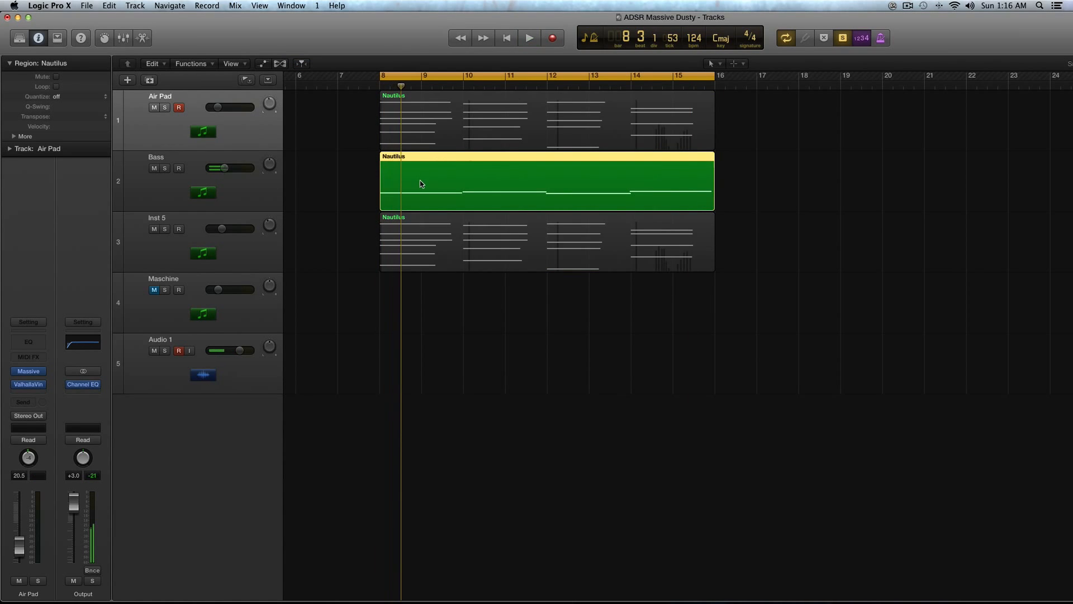
pyautogui.click(244, 188)
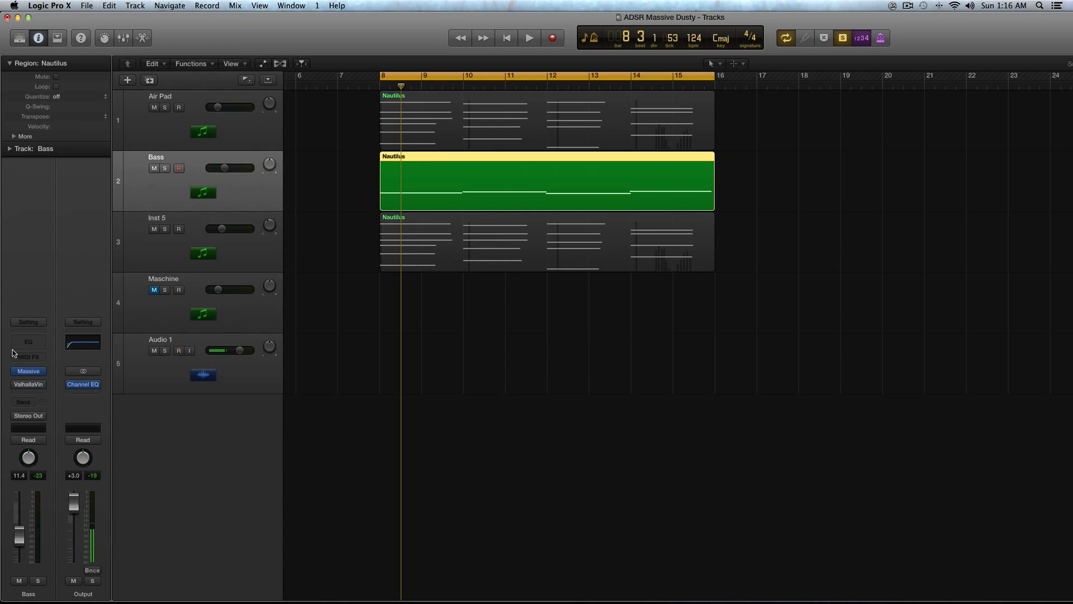
pyautogui.click(27, 370)
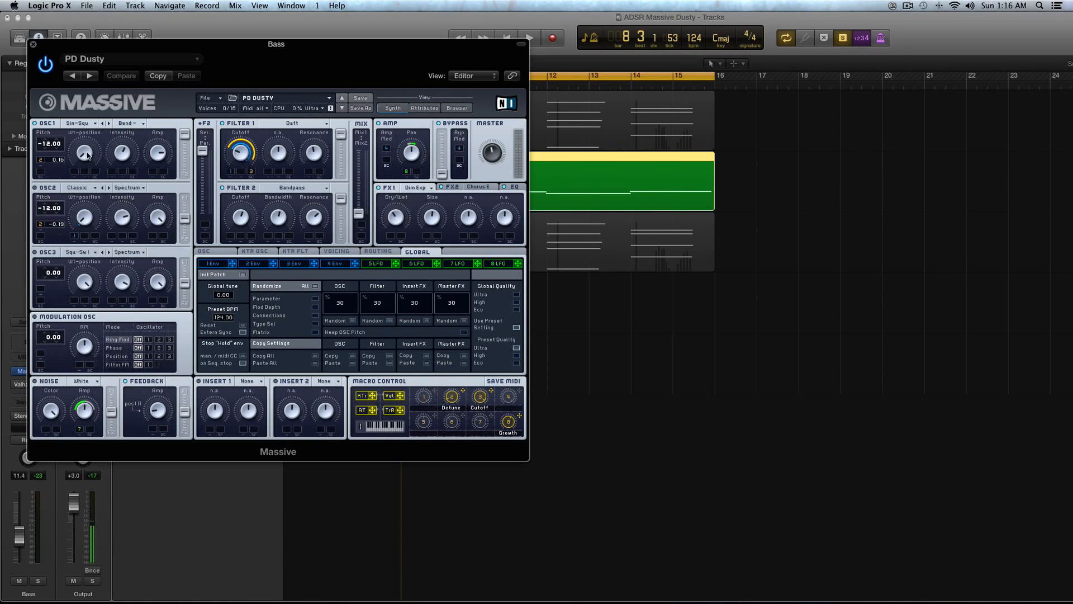
pyautogui.click(32, 43)
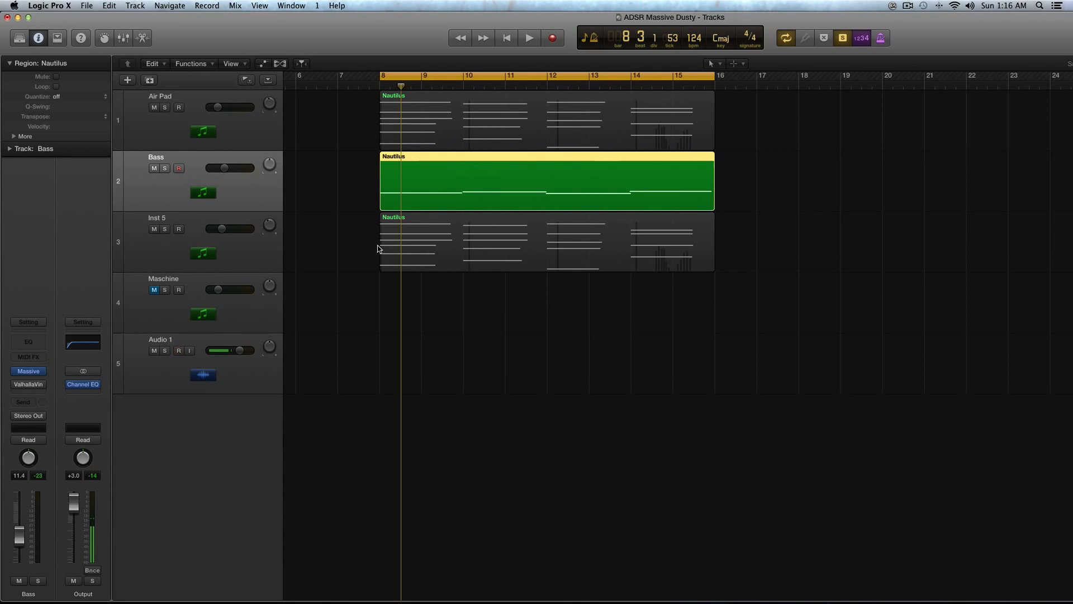
# Audition the Bass and Inst 5 regions together in solo.
pyautogui.keyDown('shift'); pyautogui.click(411, 248); pyautogui.keyUp('shift')
pyautogui.press('space')
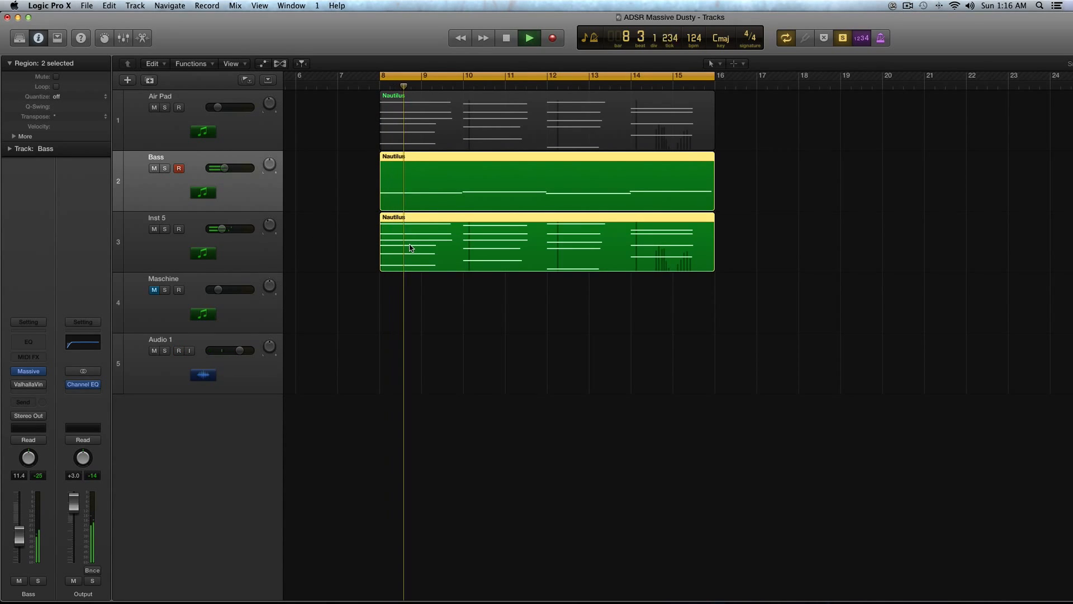
pyautogui.moveTo(222, 231)
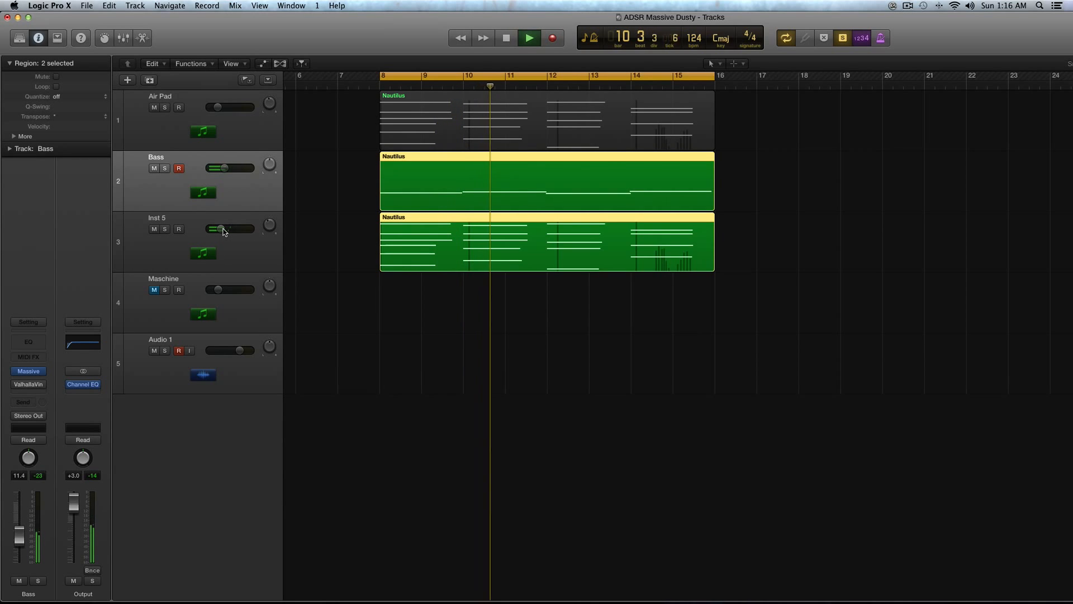
pyautogui.press('space')
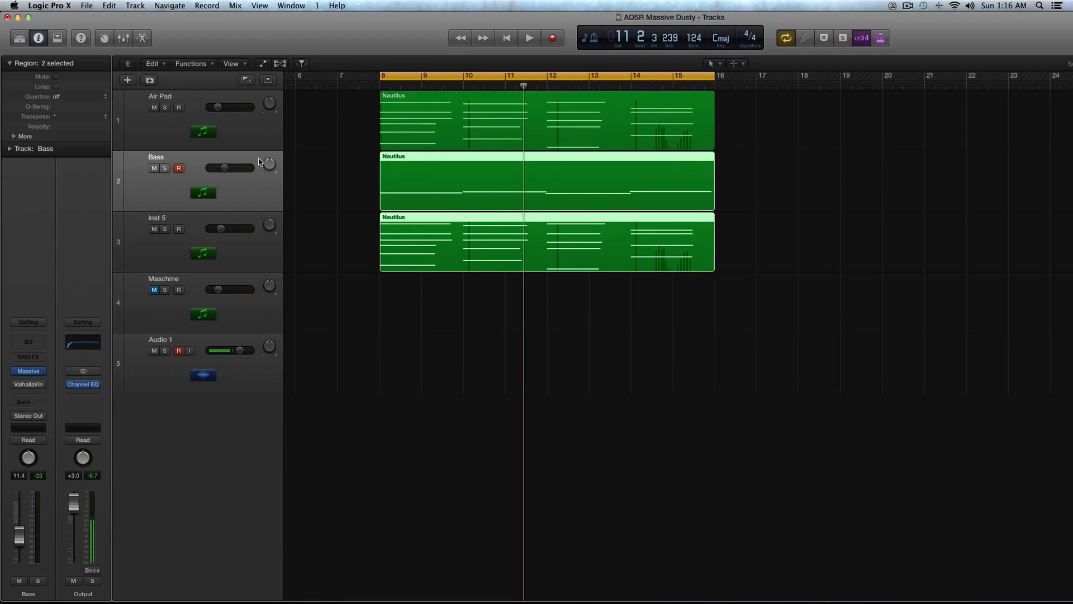
# Add a Channel EQ after the ValhallaVin effect on the Air Pad track and place its window below the track regions.
pyautogui.click(196, 108)
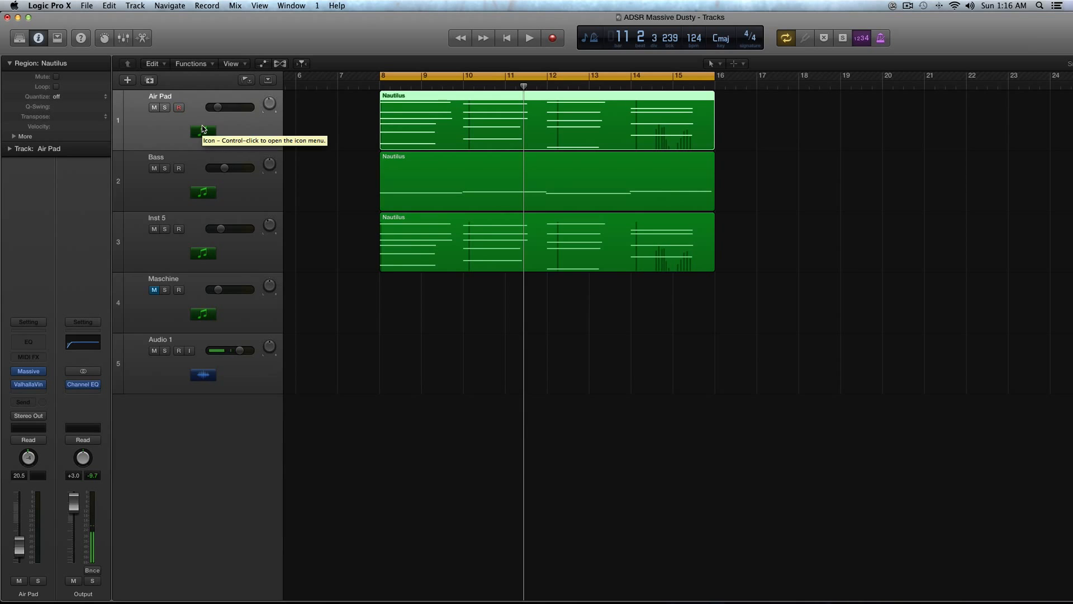
pyautogui.press('super+Right')
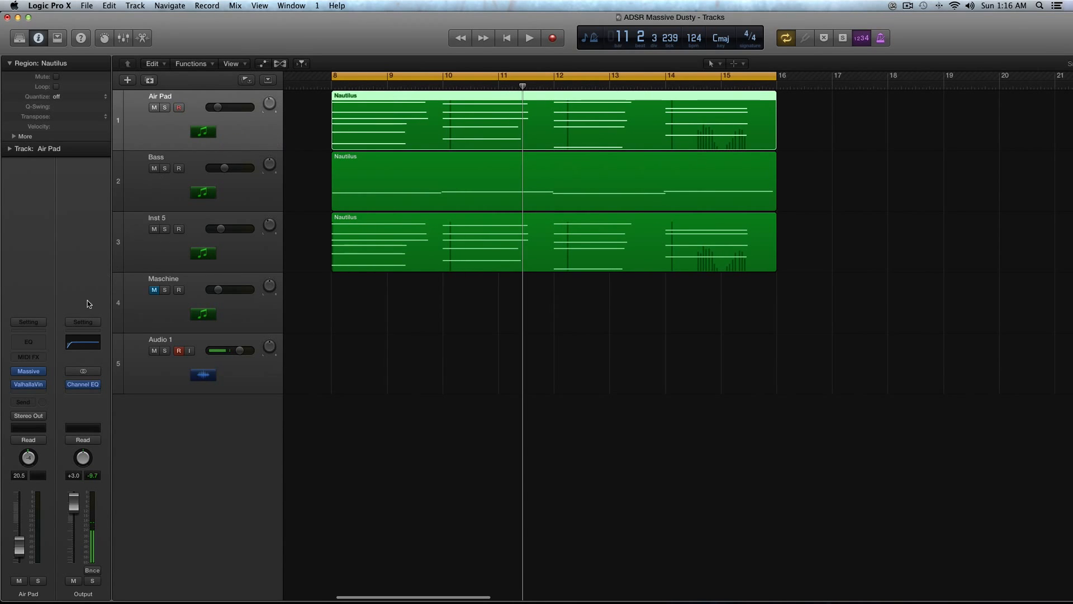
pyautogui.click(27, 389)
pyautogui.moveTo(46, 445)
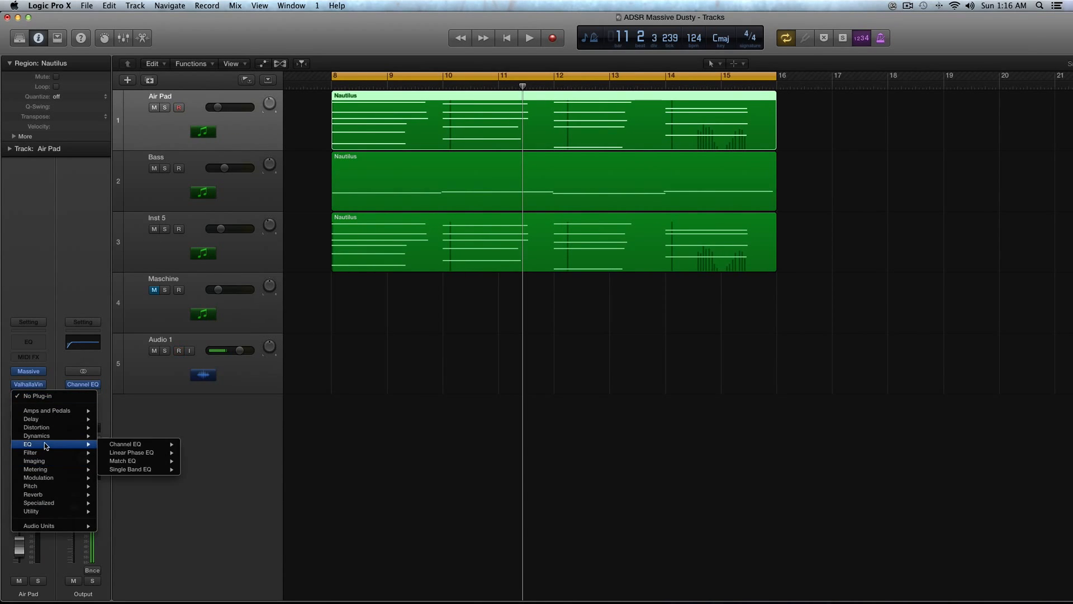
pyautogui.moveTo(165, 446)
pyautogui.click(200, 444)
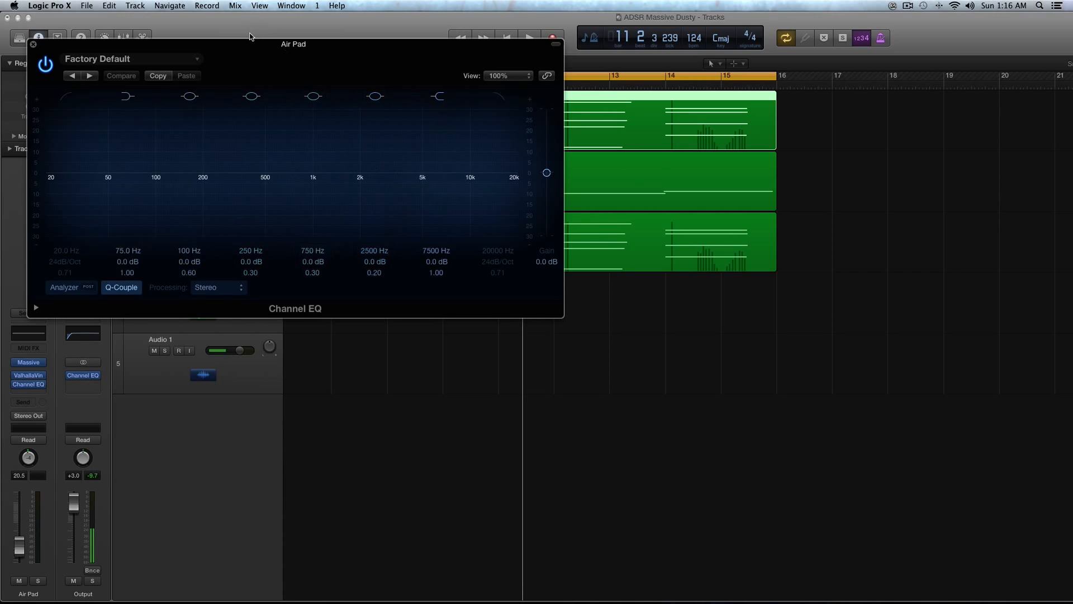
pyautogui.moveTo(253, 43); pyautogui.dragTo(531, 235)
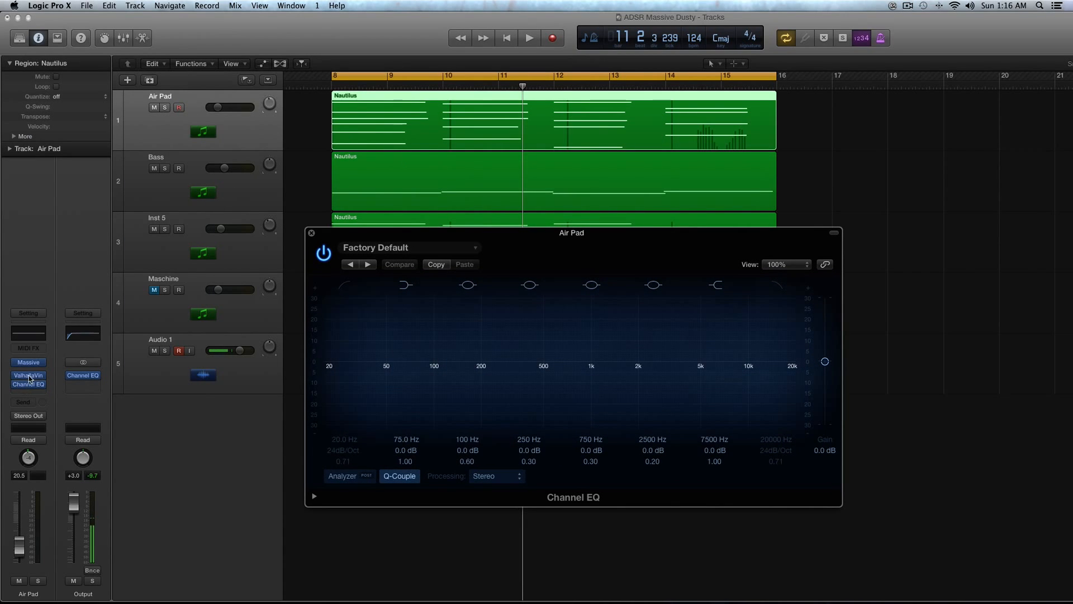
pyautogui.moveTo(336, 236); pyautogui.dragTo(354, 289)
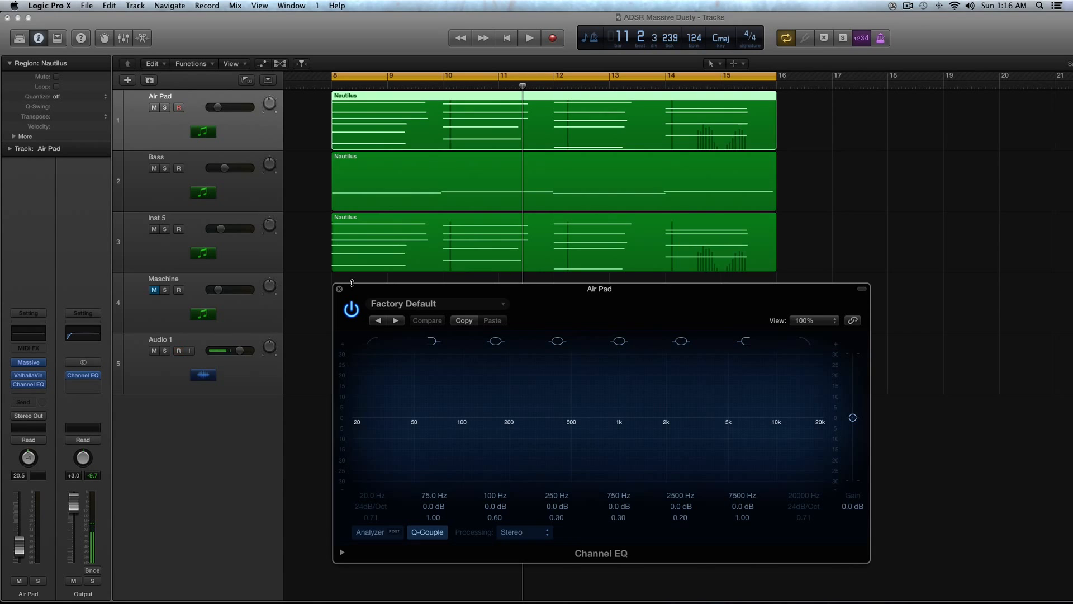
# With the Air Pad region soloed, turn on the Channel EQ analyzer and set a low-cut filter at 164 Hz.
pyautogui.hotkey('ctrl', 's')
pyautogui.press('space')
pyautogui.click(371, 532)
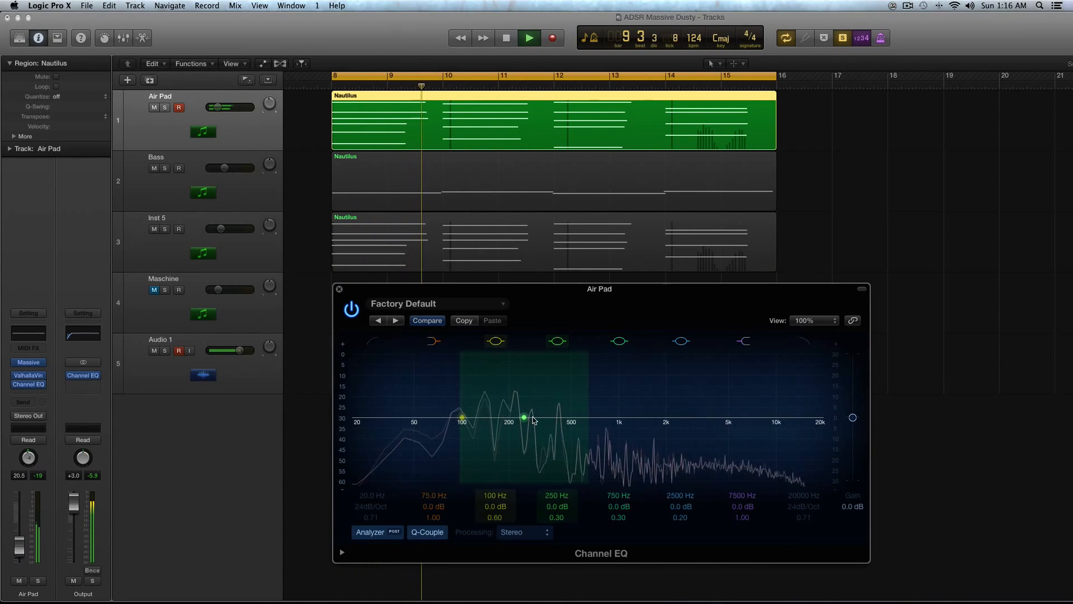
pyautogui.press('space')
pyautogui.click(370, 340)
pyautogui.moveTo(394, 389); pyautogui.dragTo(524, 404)
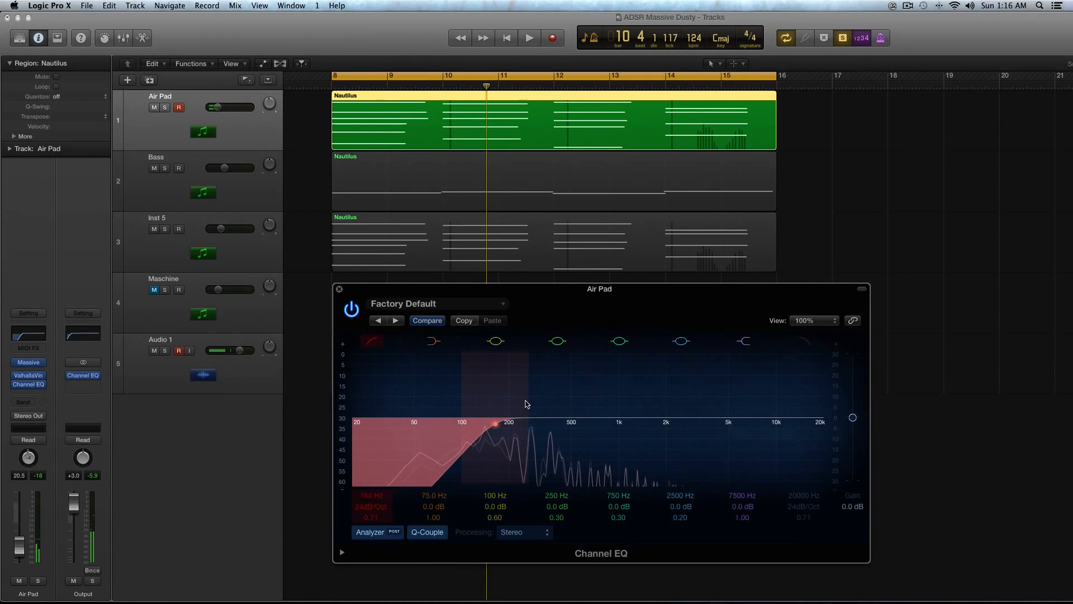
# Audition the Bass region in solo, followed by all the tracks together with solo off.
pyautogui.click(261, 191)
pyautogui.press('space')
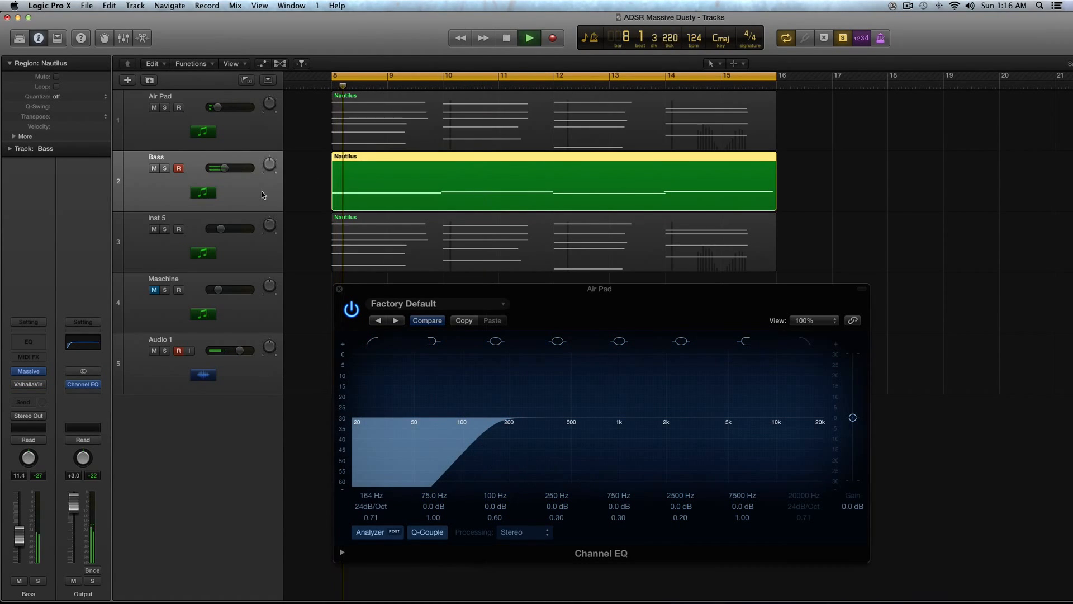
pyautogui.press('space')
pyautogui.hotkey('ctrl', 's')
pyautogui.press('space')
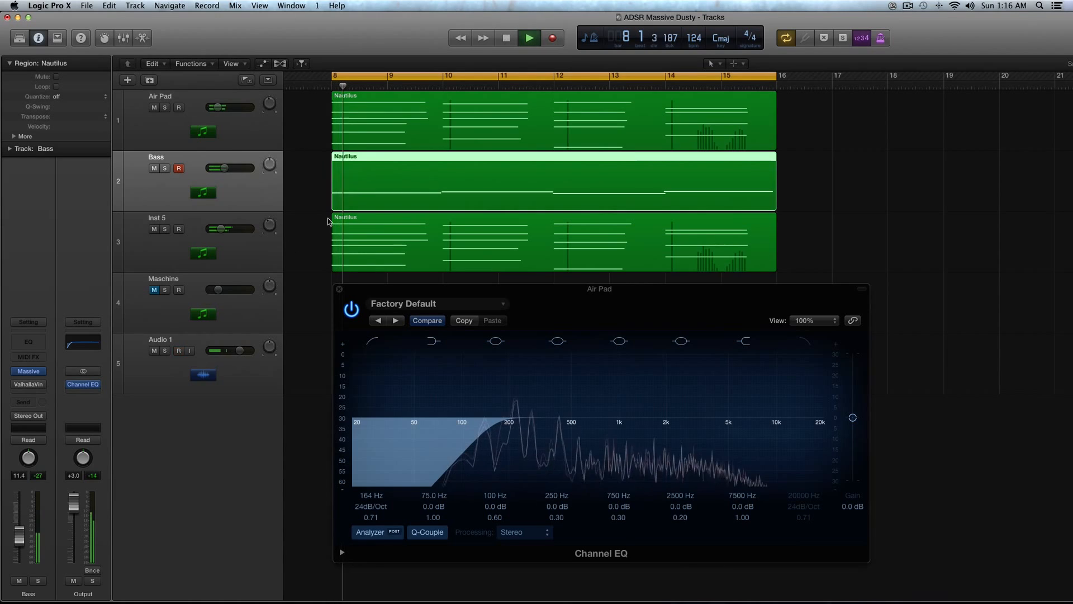
# Raise the Air Pad track's volume to -17.6 dB during playback.
pyautogui.click(253, 138)
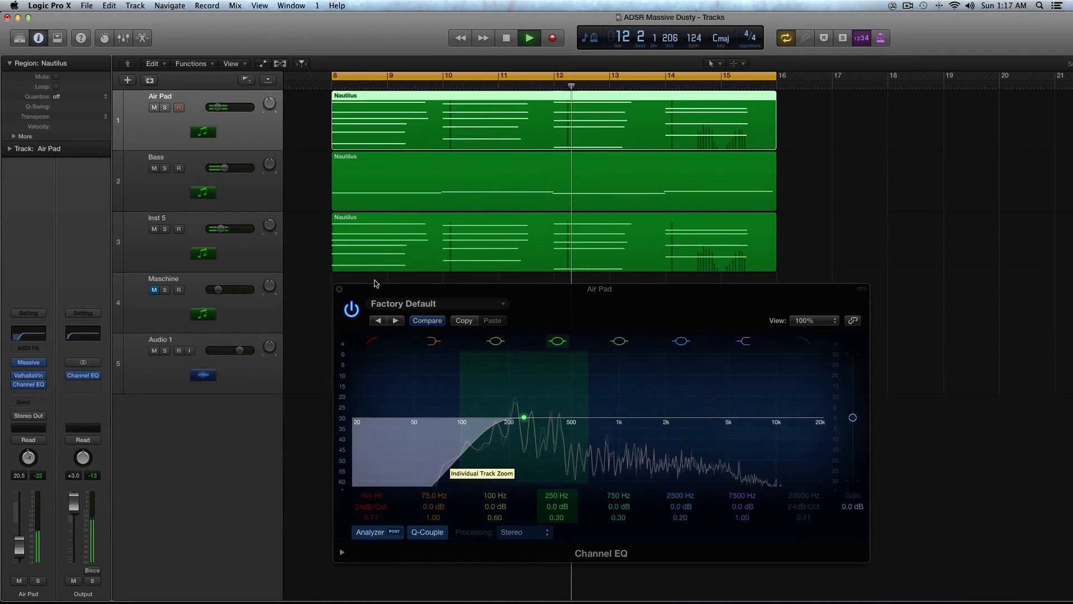
pyautogui.moveTo(218, 107); pyautogui.dragTo(219, 106)
pyautogui.press('space')
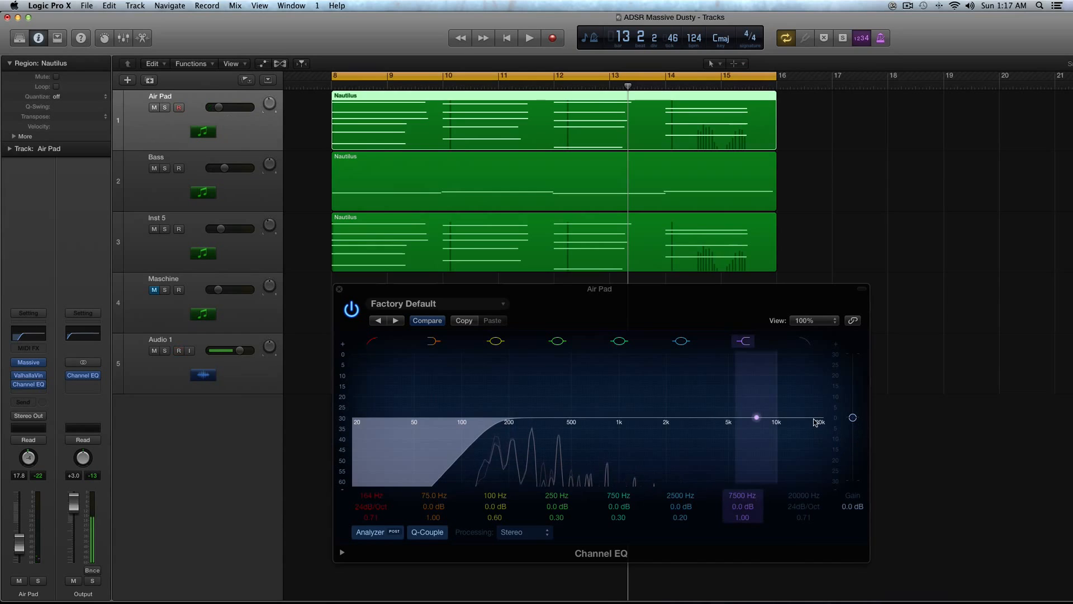
# Set the Air Pad EQ's high shelf to 2750 Hz with +1.0 dB gain and the track's volume to -20.0 dB.
pyautogui.moveTo(756, 417)
pyautogui.mouseDown()
pyautogui.moveTo(697, 416)
pyautogui.moveTo(741, 421)
pyautogui.mouseUp()
pyautogui.press('space')
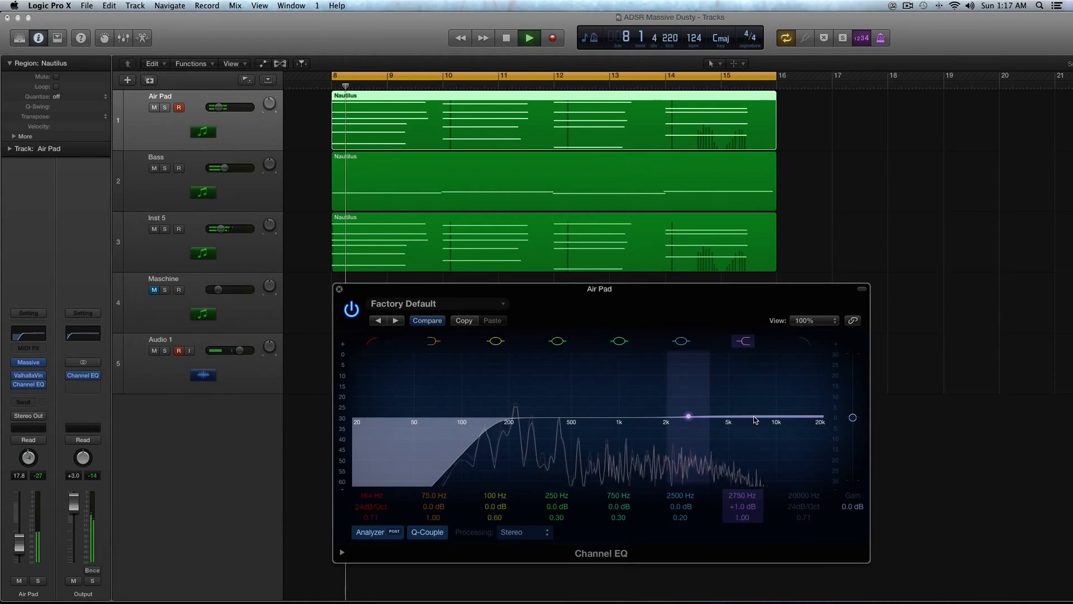
pyautogui.moveTo(218, 107); pyautogui.dragTo(217, 108)
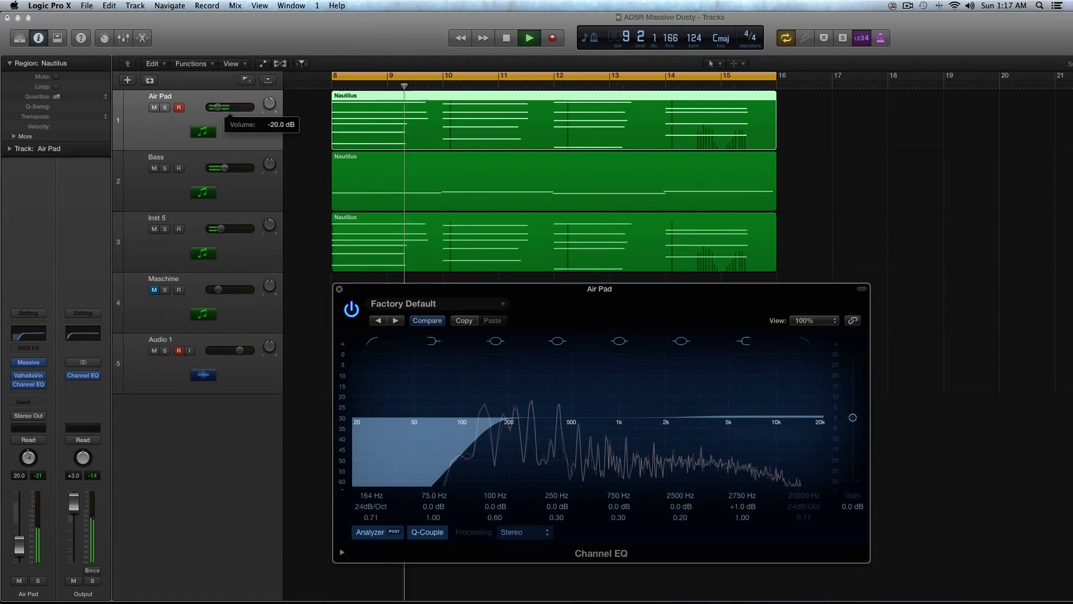
pyautogui.scroll(5, 427, 278)
pyautogui.scroll(2, 426, 278)
pyautogui.click(340, 289)
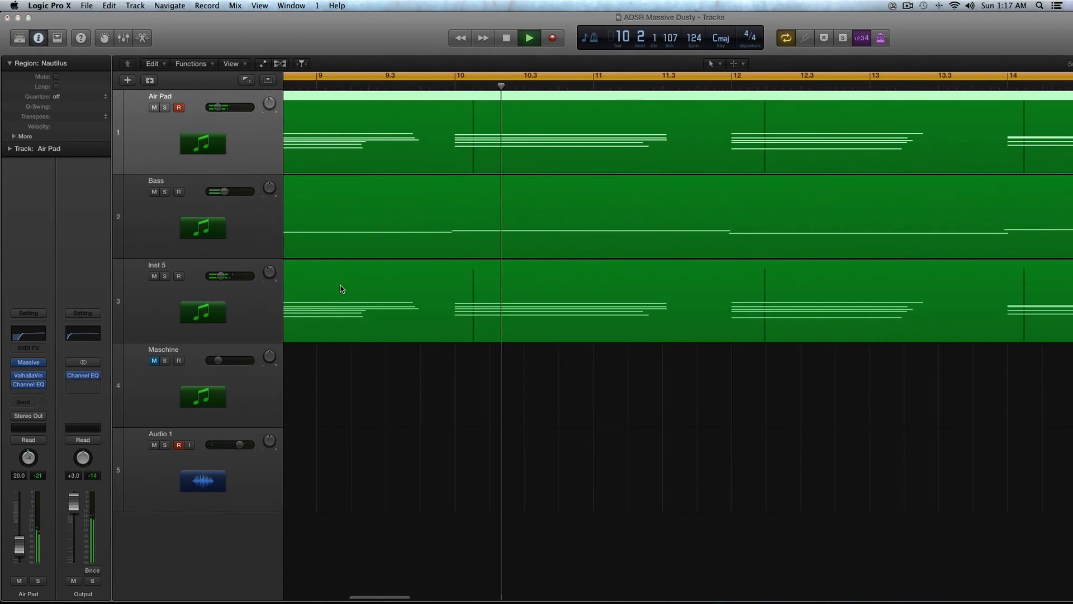
# Raise the Inst 5 track's volume slightly and set its pan to -3 while all tracks play.
pyautogui.scroll(-3, 346, 283)
pyautogui.moveTo(211, 278); pyautogui.dragTo(224, 278)
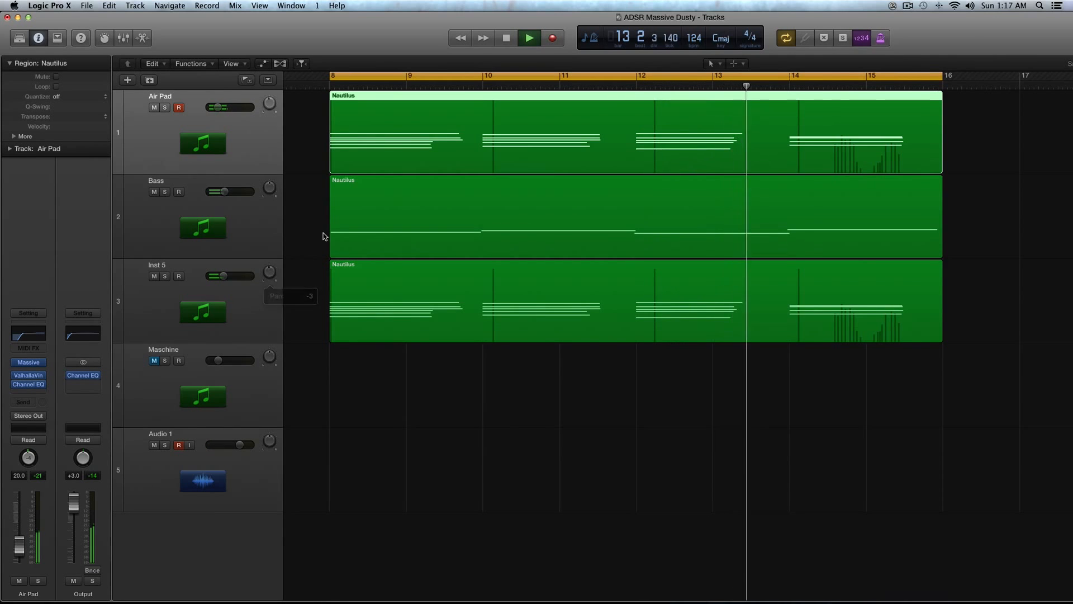
pyautogui.scroll(-3, 323, 233)
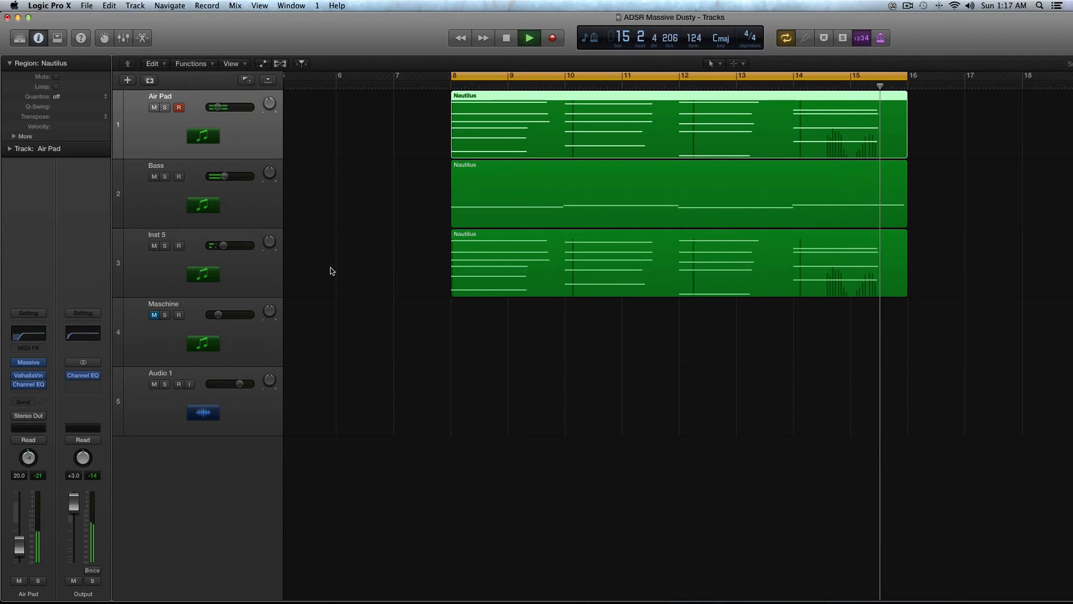
pyautogui.press('space')
pyautogui.scroll(1, 334, 207)
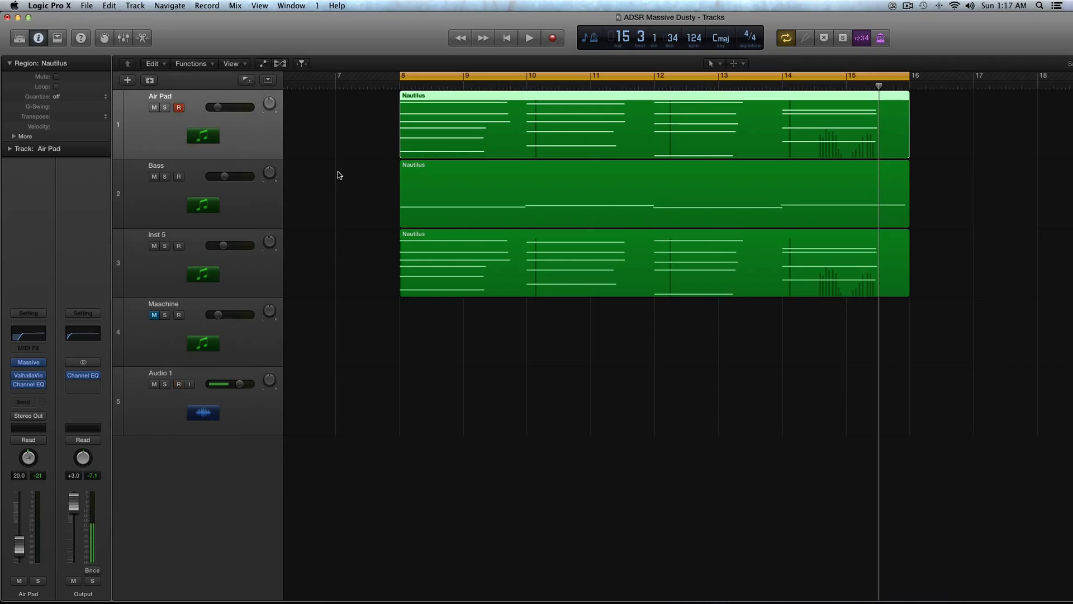
# Duplicate the Air Pad track with its instrument settings and copy its Nautilus region onto the new track.
pyautogui.scroll(-1, 338, 175)
pyautogui.scroll(-2, 338, 171)
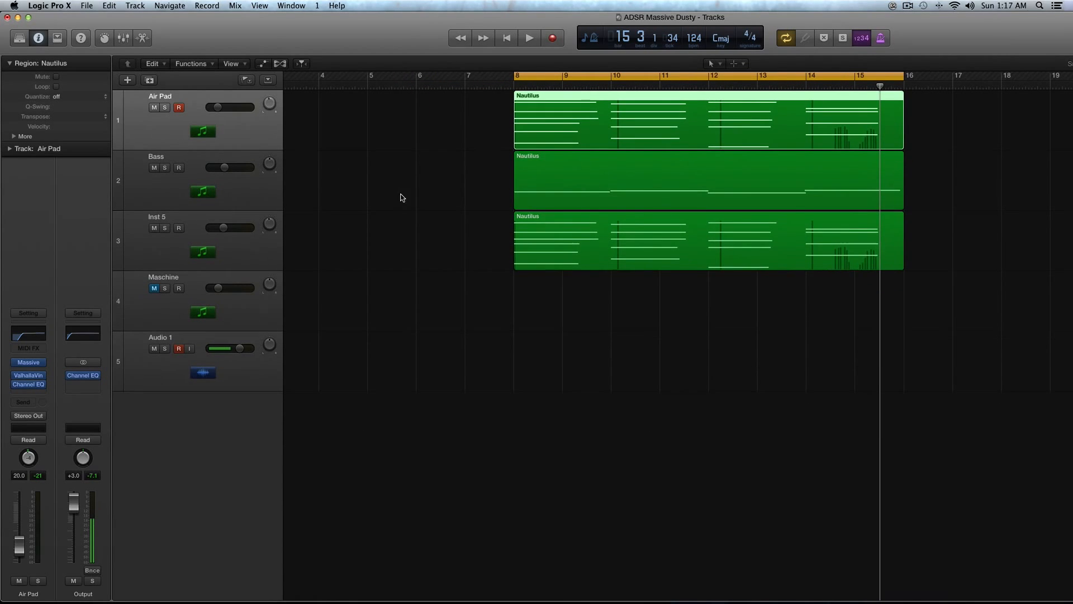
pyautogui.click(187, 266)
pyautogui.click(249, 135)
pyautogui.press('super+d')
pyautogui.moveTo(551, 141); pyautogui.dragTo(553, 171)
# Mute the Bass, Inst 5 and original Air Pad tracks so only the duplicated track plays.
pyautogui.moveTo(155, 229); pyautogui.dragTo(151, 276)
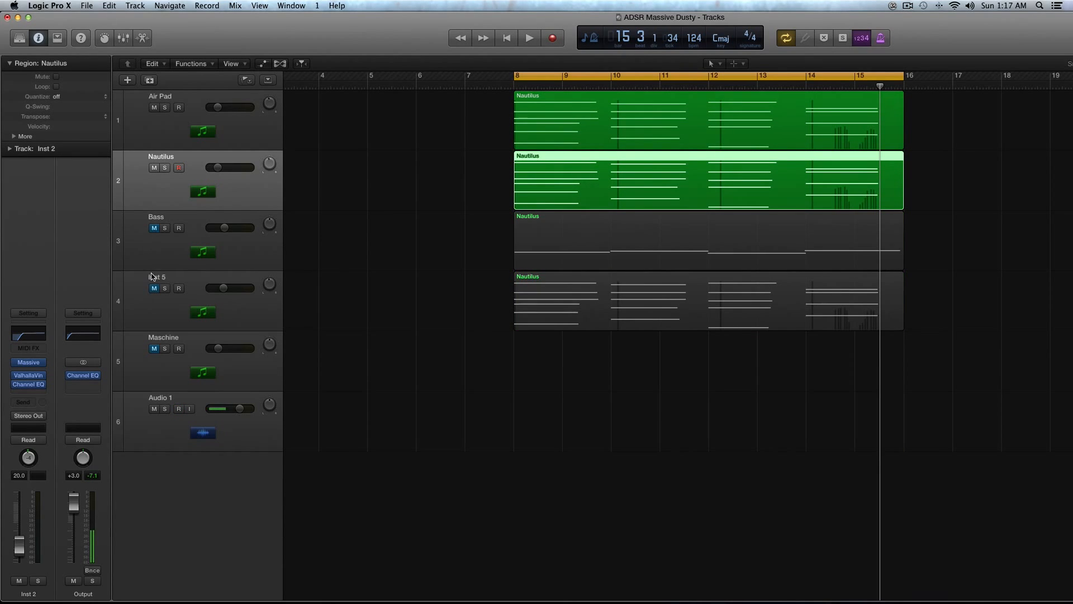
pyautogui.click(154, 107)
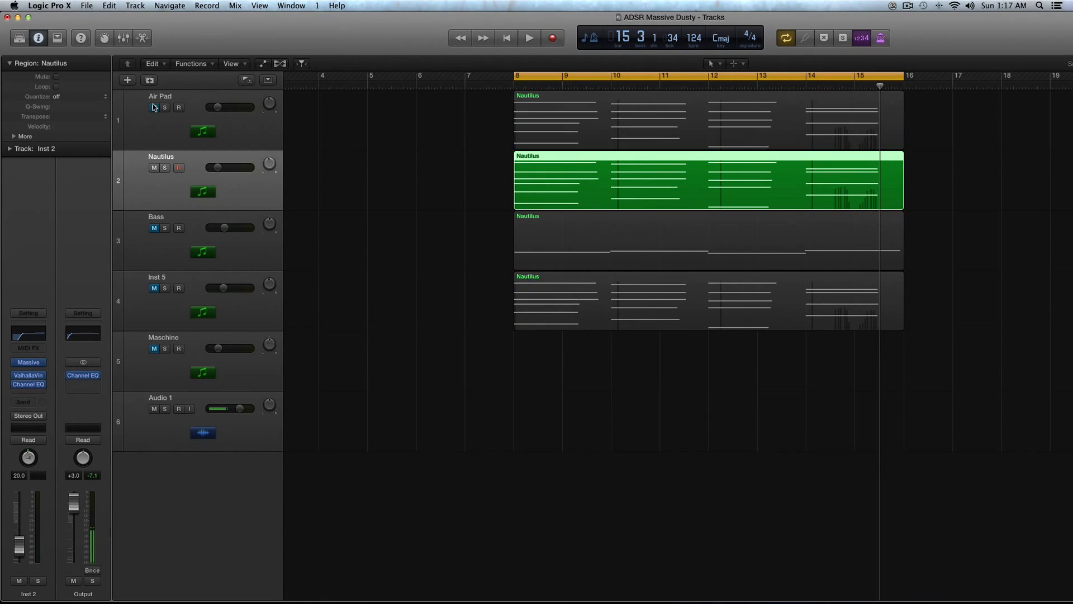
pyautogui.click(249, 133)
pyautogui.click(261, 185)
pyautogui.hscroll(1, 246, 251)
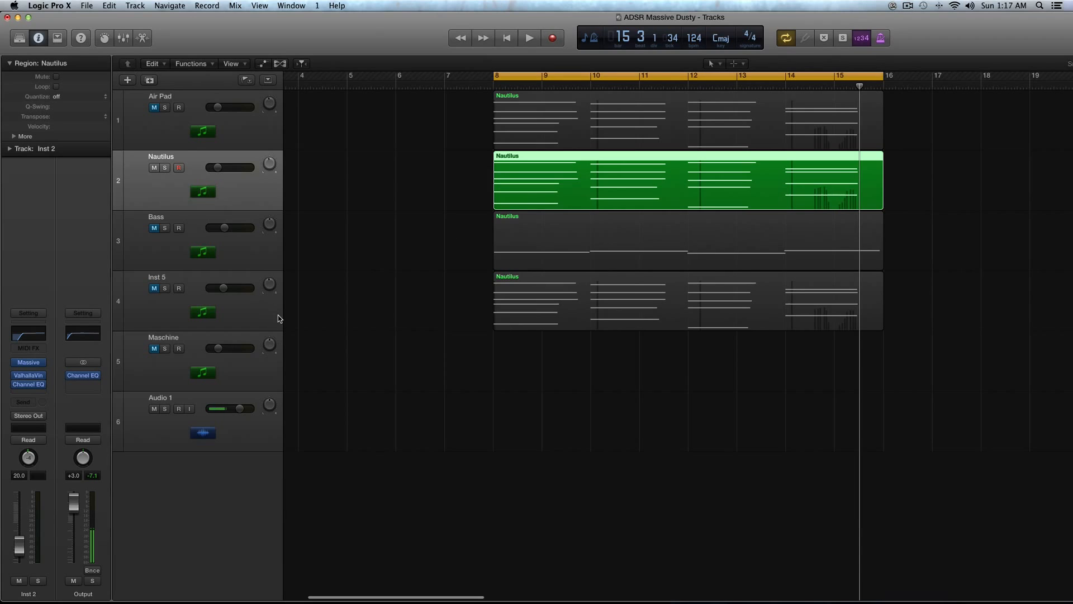
# Replace the Massive patch on the duplicated track with a new blank sound and audition it.
pyautogui.click(31, 364)
pyautogui.click(205, 99)
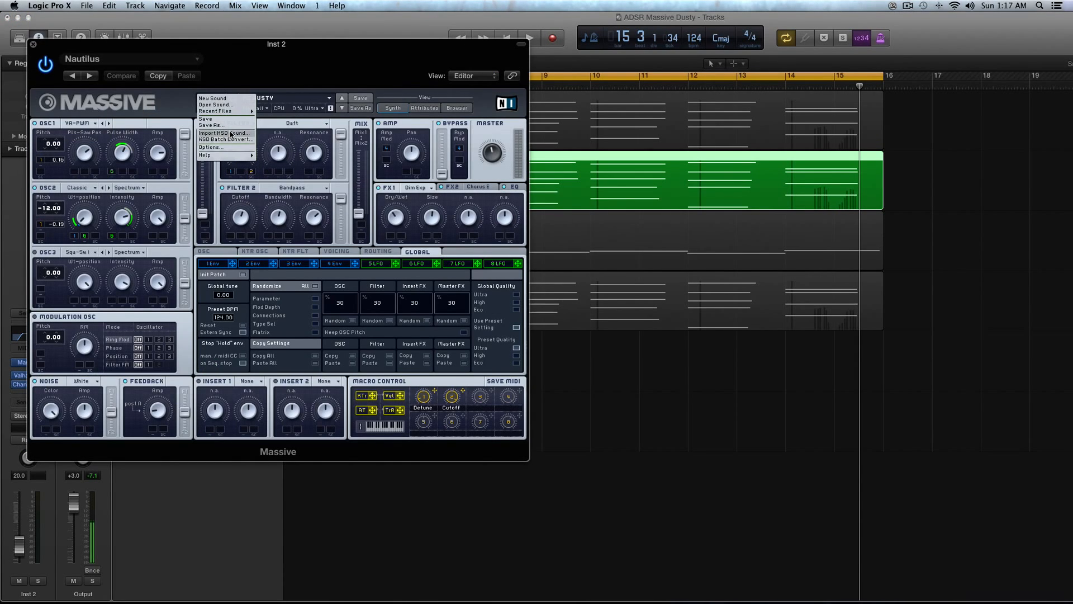
pyautogui.click(215, 98)
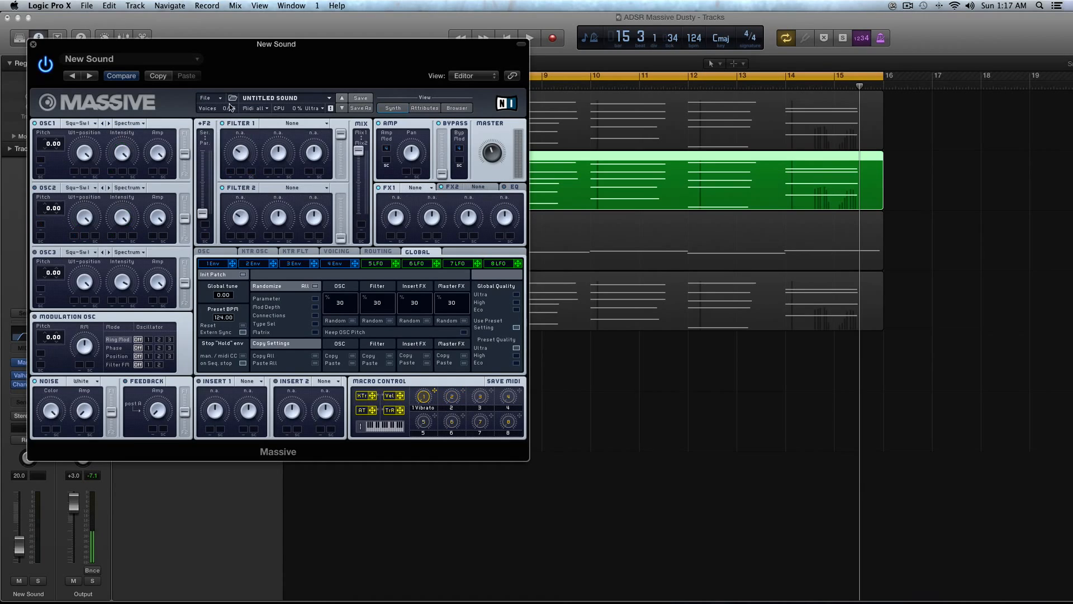
pyautogui.press('space')
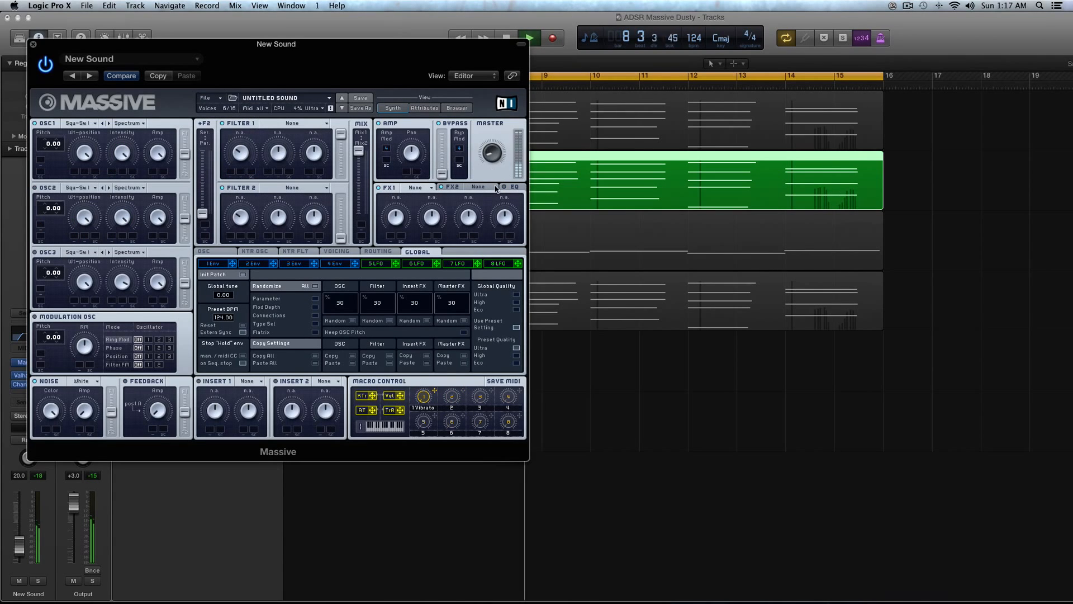
pyautogui.moveTo(51, 43); pyautogui.dragTo(412, 110)
pyautogui.press('space')
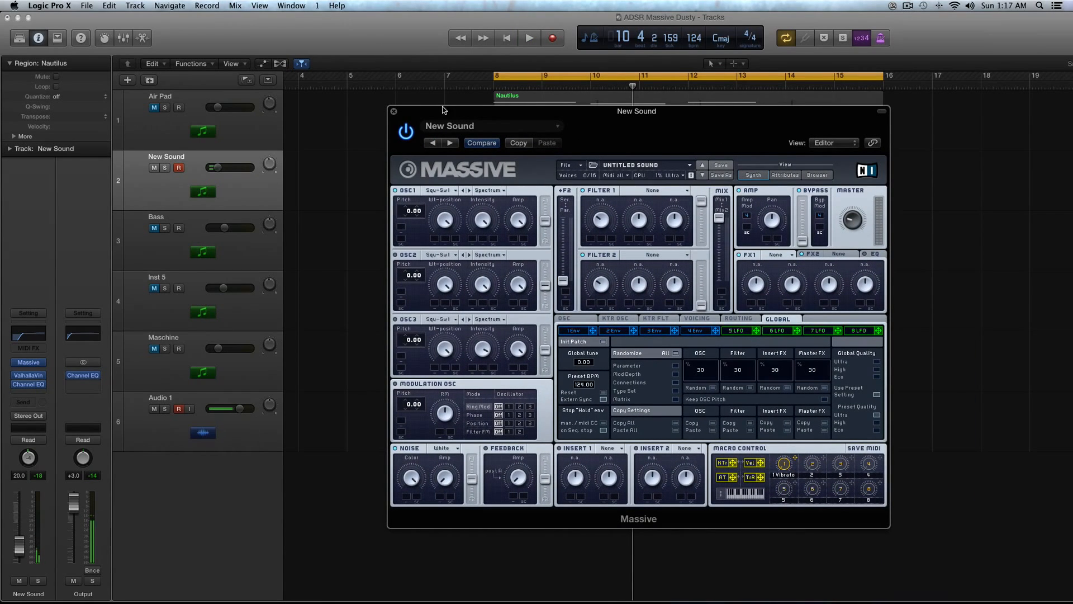
# Set OSC1 to the Pulse-Saw PWM wavetable, route it fully to Filter 1, and audition the result.
pyautogui.click(442, 194)
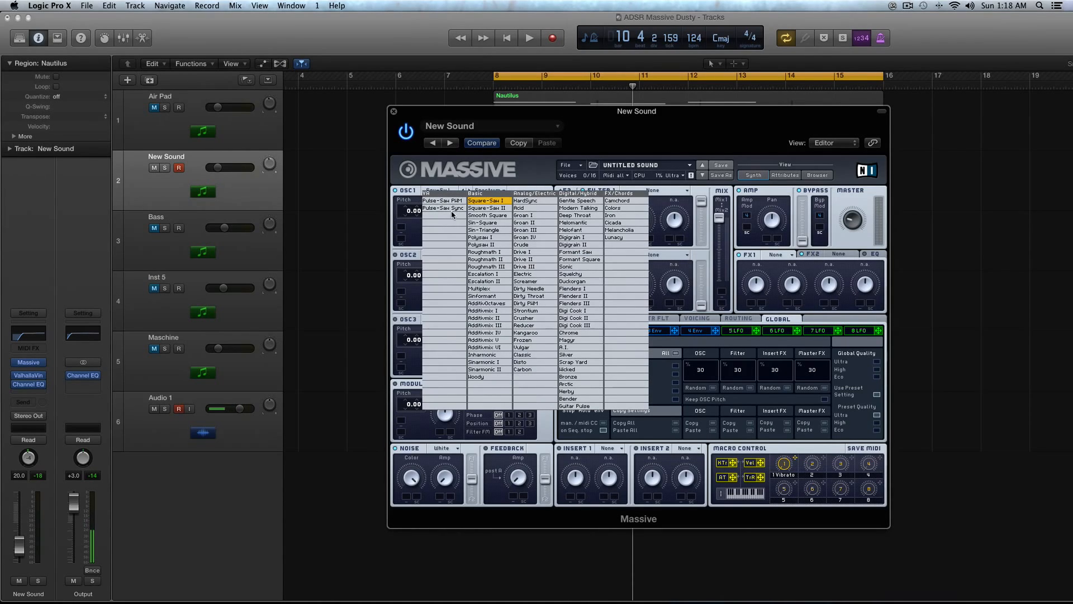
pyautogui.click(458, 201)
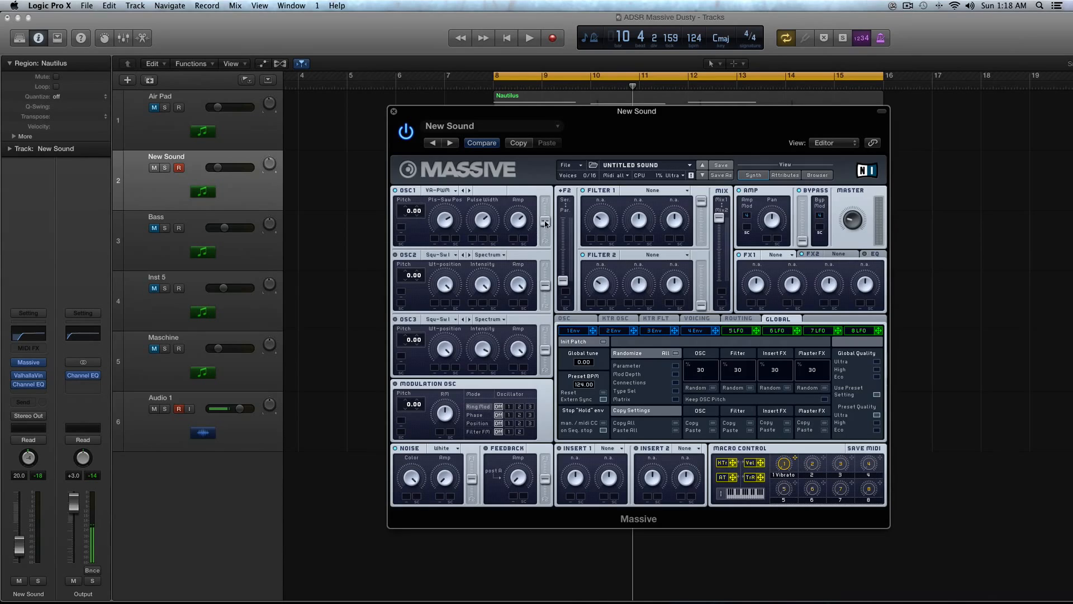
pyautogui.moveTo(546, 235); pyautogui.dragTo(546, 183)
pyautogui.moveTo(457, 115); pyautogui.dragTo(474, 184)
pyautogui.press('space')
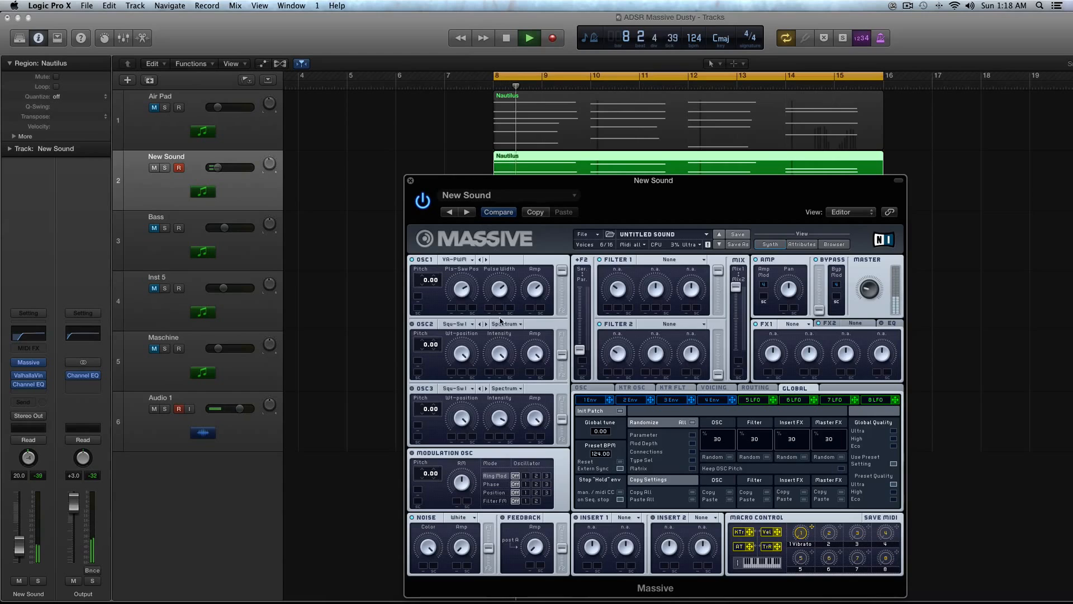
pyautogui.press('space')
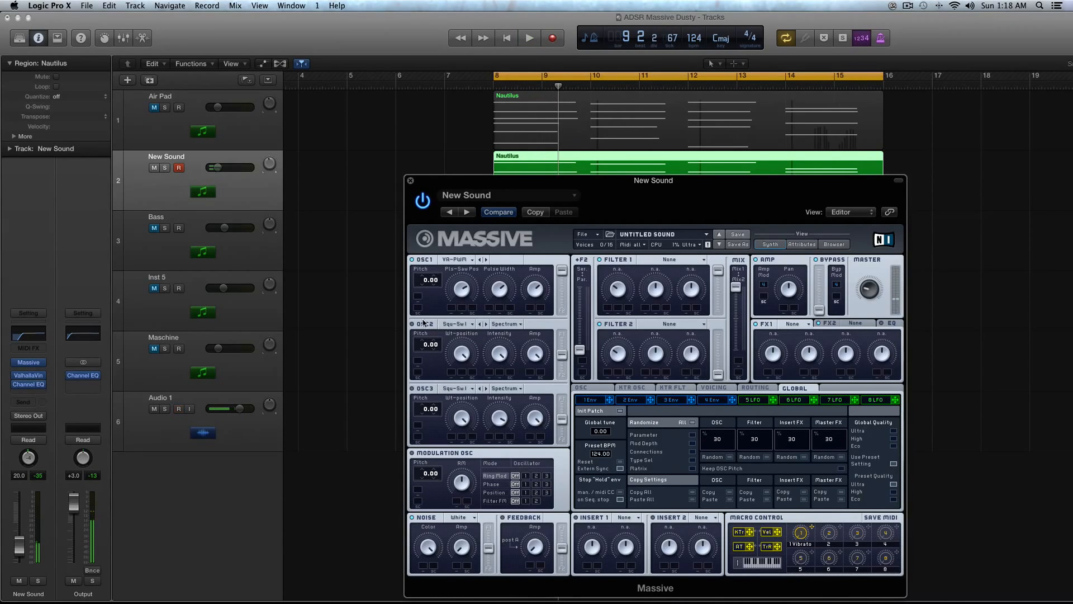
# Set OSC2 to the Classic wavetable and its pitch to -12.00.
pyautogui.click(448, 328)
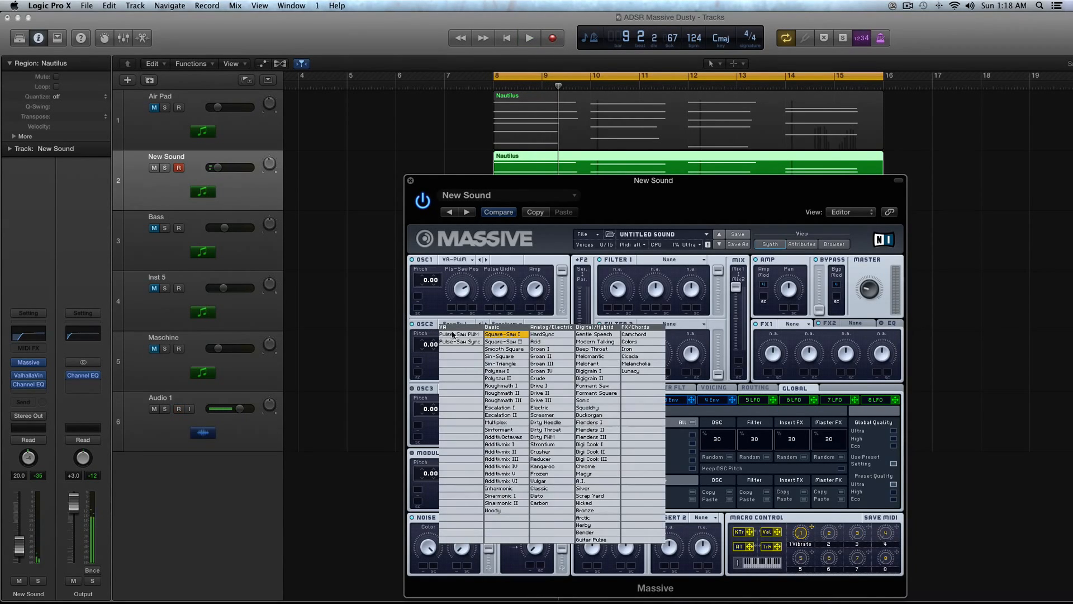
pyautogui.click(545, 479)
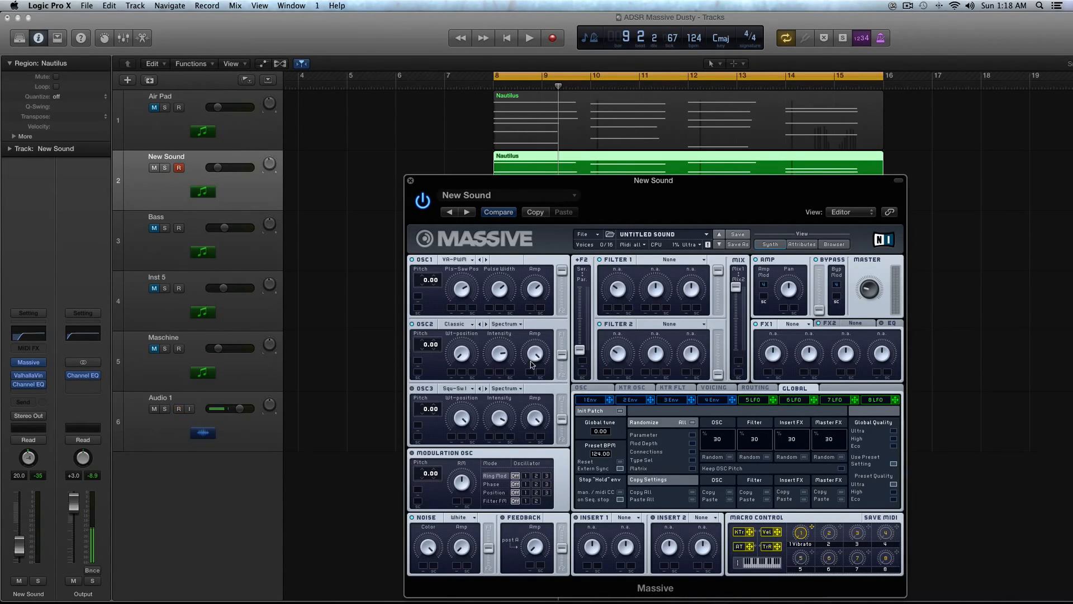
pyautogui.moveTo(424, 347); pyautogui.dragTo(424, 361)
pyautogui.moveTo(482, 176); pyautogui.dragTo(518, 232)
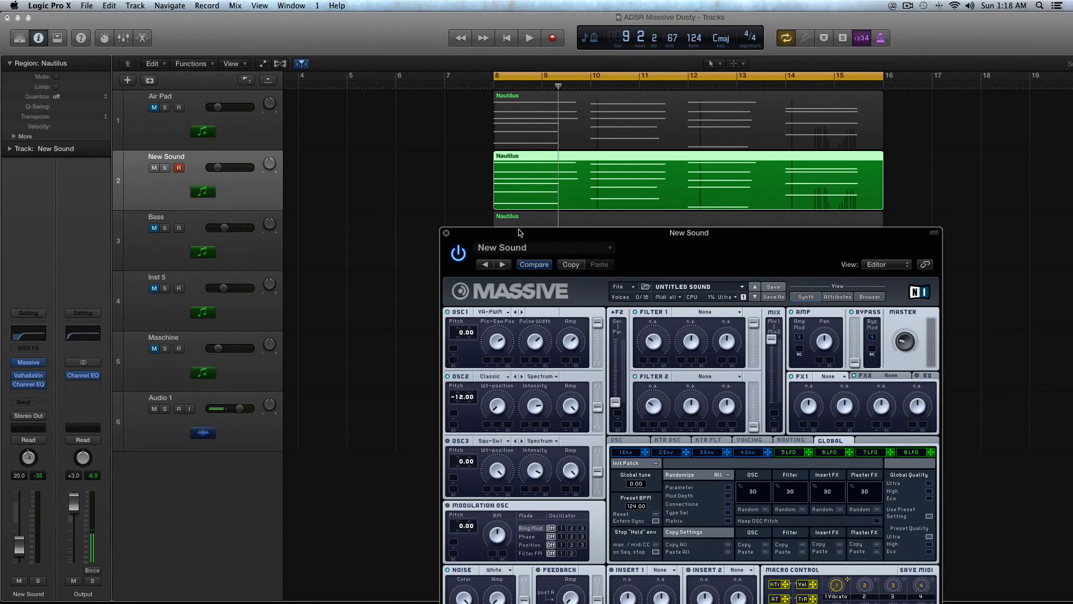
# Raise the New Sound track's volume to -6.2 dB while it plays.
pyautogui.press('space')
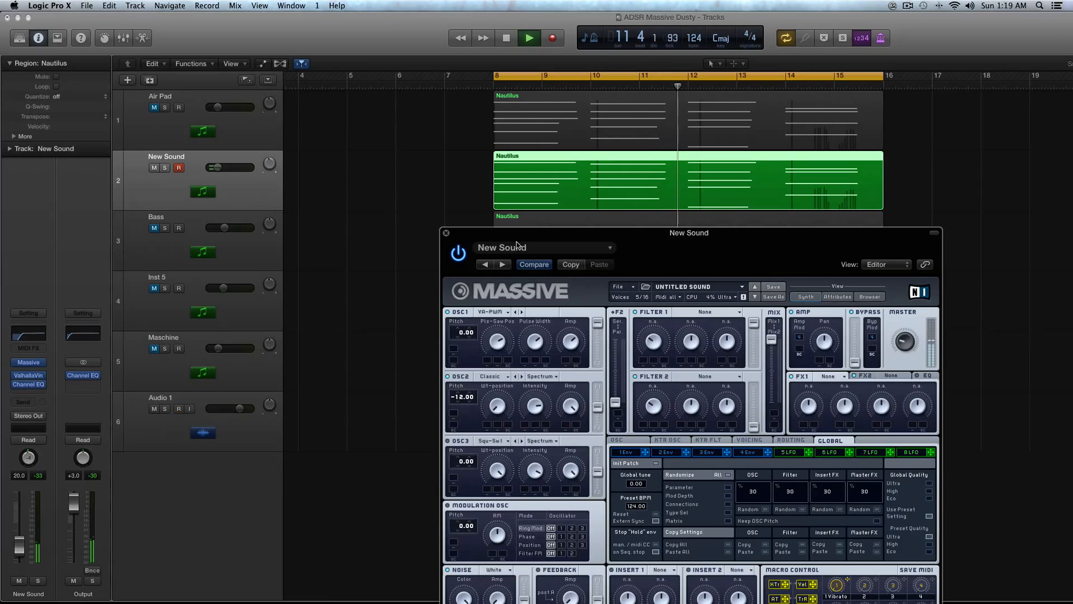
pyautogui.moveTo(19, 544); pyautogui.dragTo(19, 527)
pyautogui.press('space')
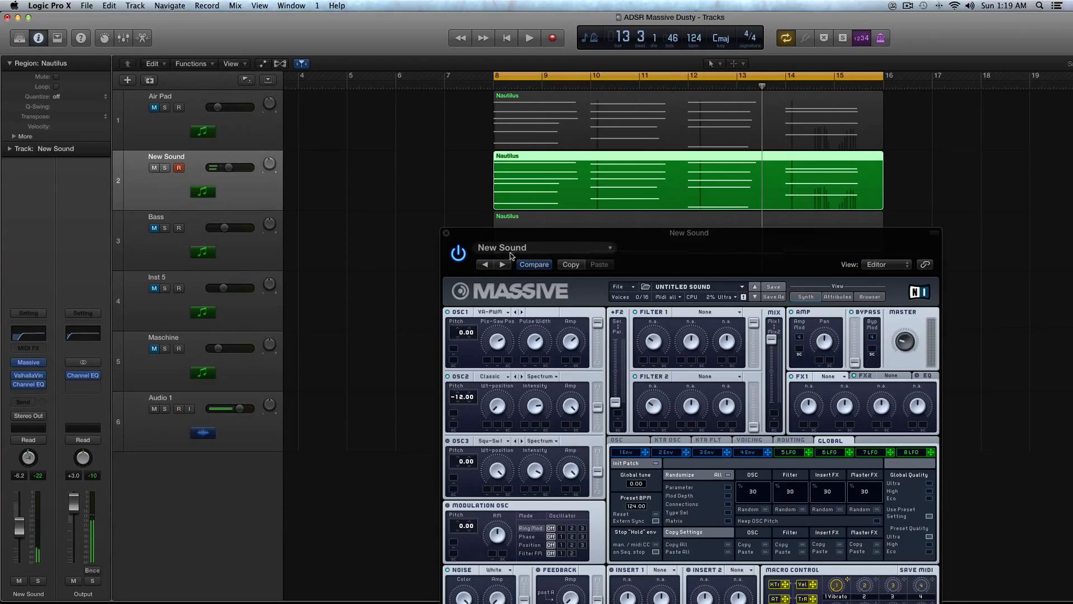
# Clear macro 1, assign it to the pitch of OSC1 and OSC2, and name it Detune.
pyautogui.moveTo(496, 233); pyautogui.dragTo(459, 160)
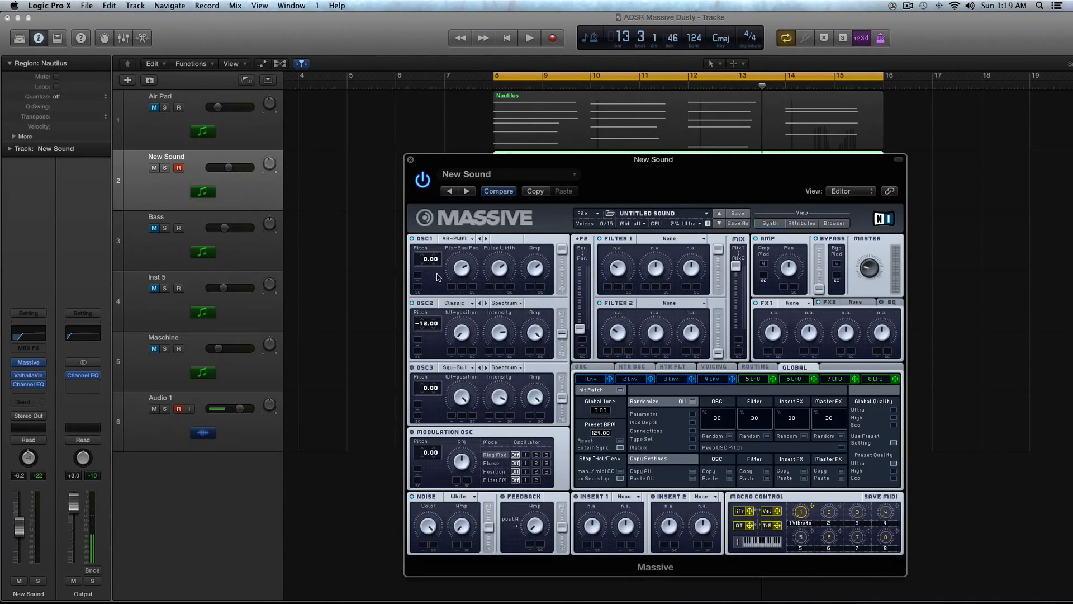
pyautogui.rightClick(811, 506)
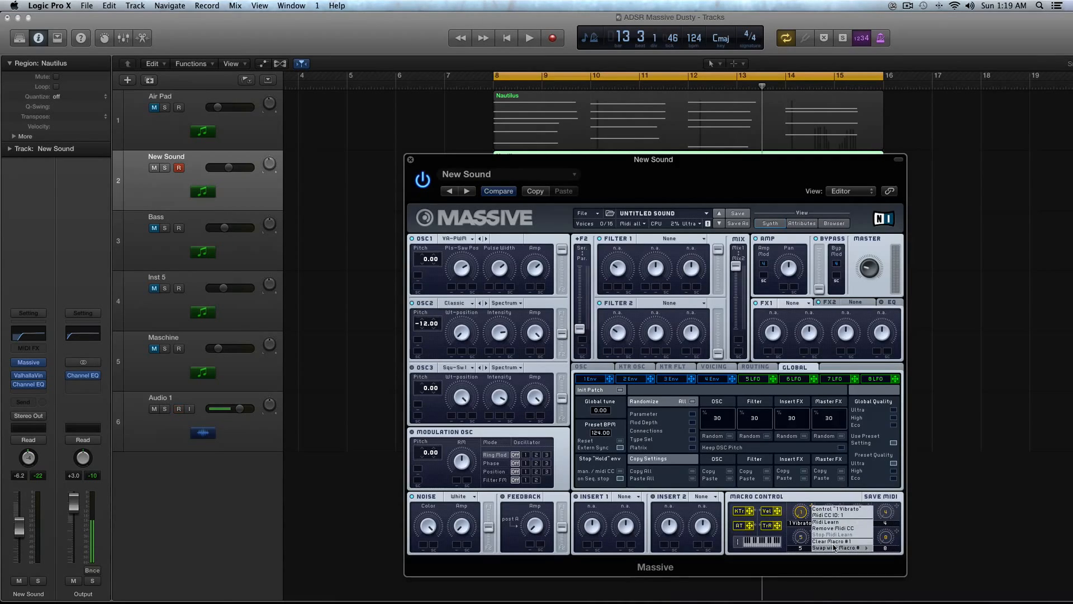
pyautogui.click(835, 541)
pyautogui.moveTo(811, 506)
pyautogui.mouseDown()
pyautogui.moveTo(422, 290)
pyautogui.moveTo(420, 276)
pyautogui.mouseUp()
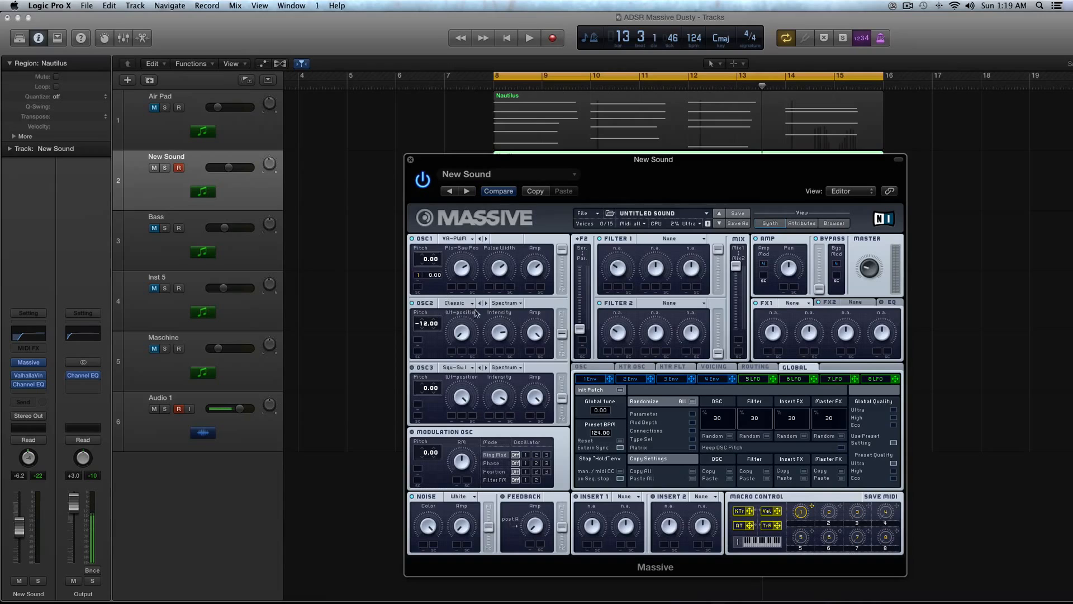
pyautogui.moveTo(812, 506); pyautogui.dragTo(418, 342)
pyautogui.write('etune')
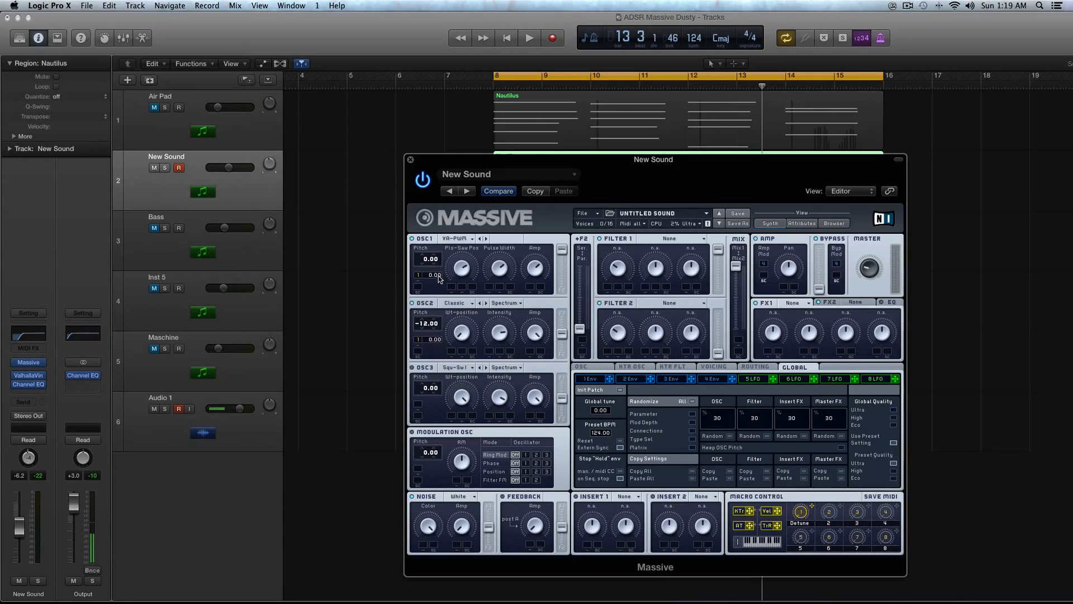
# Set the Detune macro's pitch modulation to 0.16 on OSC1 and -0.19 on OSC2, and audition the sound.
pyautogui.moveTo(439, 279); pyautogui.dragTo(441, 266)
pyautogui.moveTo(439, 354); pyautogui.dragTo(438, 362)
pyautogui.moveTo(468, 162); pyautogui.dragTo(494, 226)
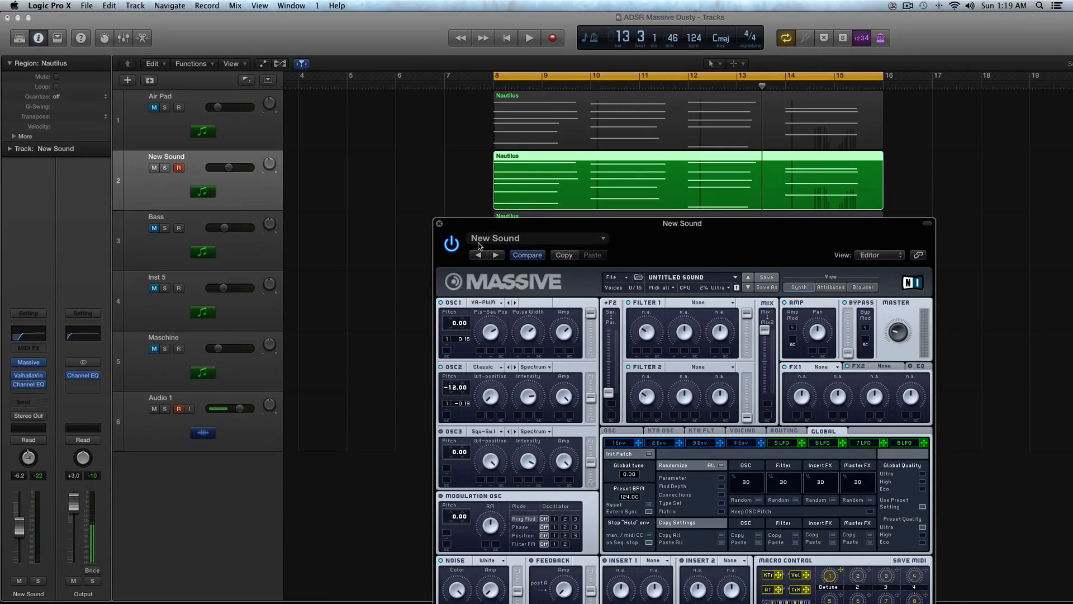
pyautogui.press('space')
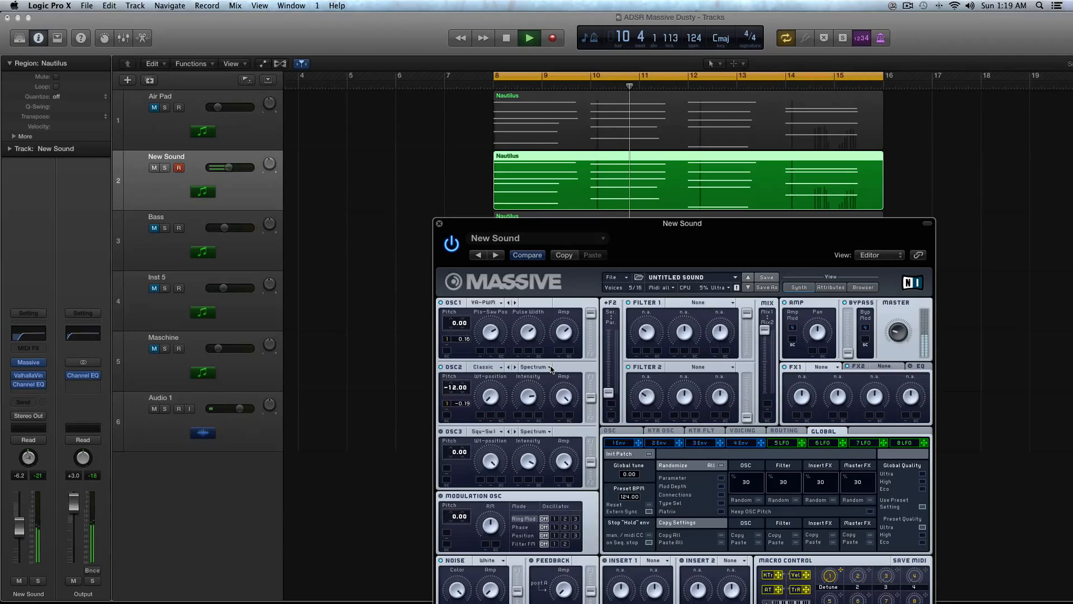
pyautogui.press('space')
# Adjust the noise oscillator's Amp level while auditioning the patch.
pyautogui.moveTo(564, 225); pyautogui.dragTo(521, 124)
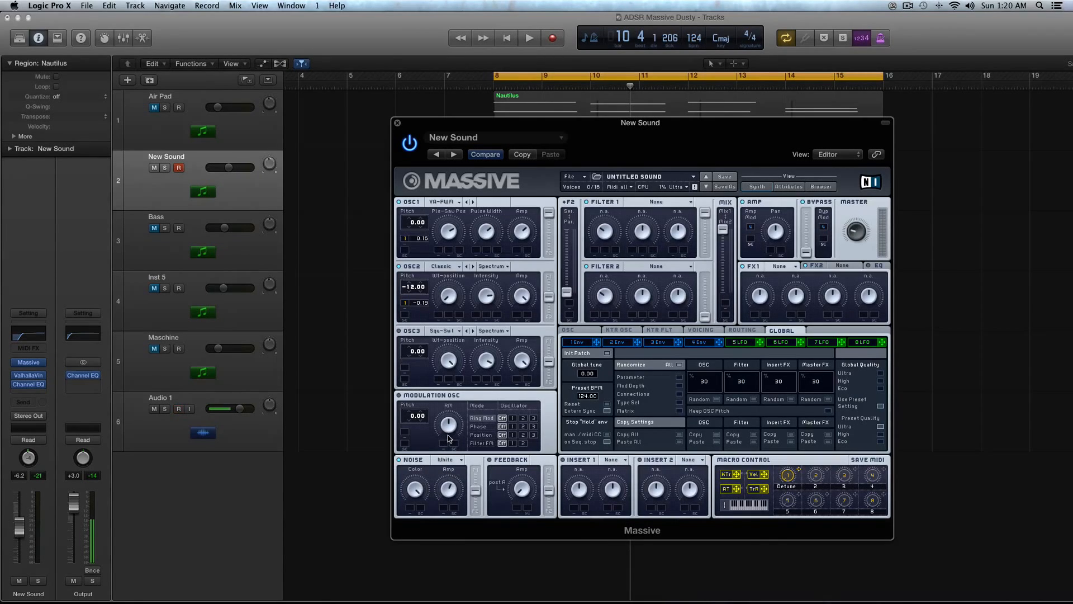
pyautogui.press('space')
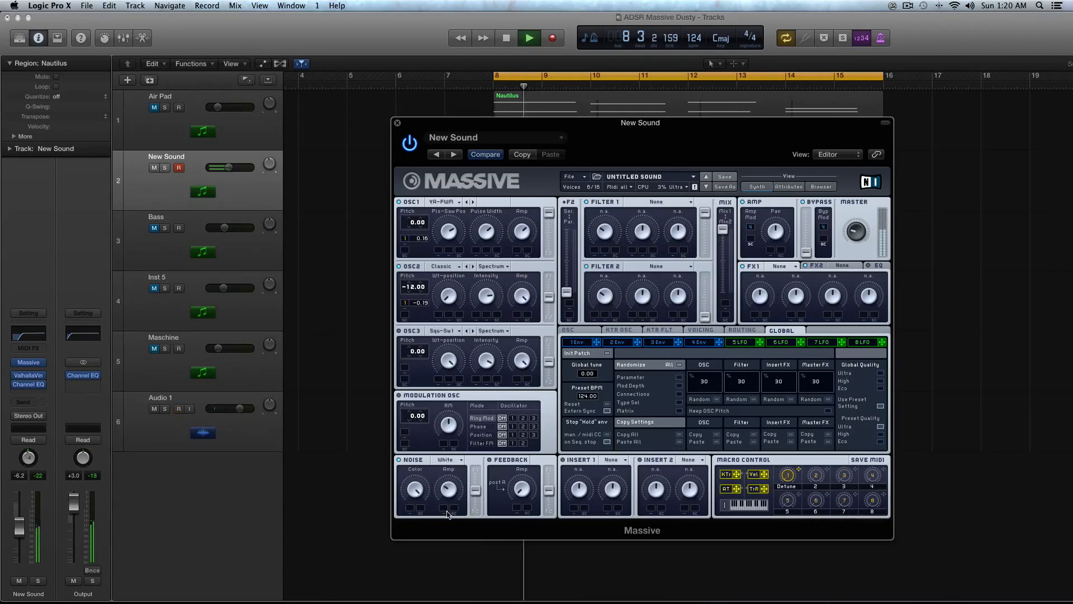
pyautogui.press('space')
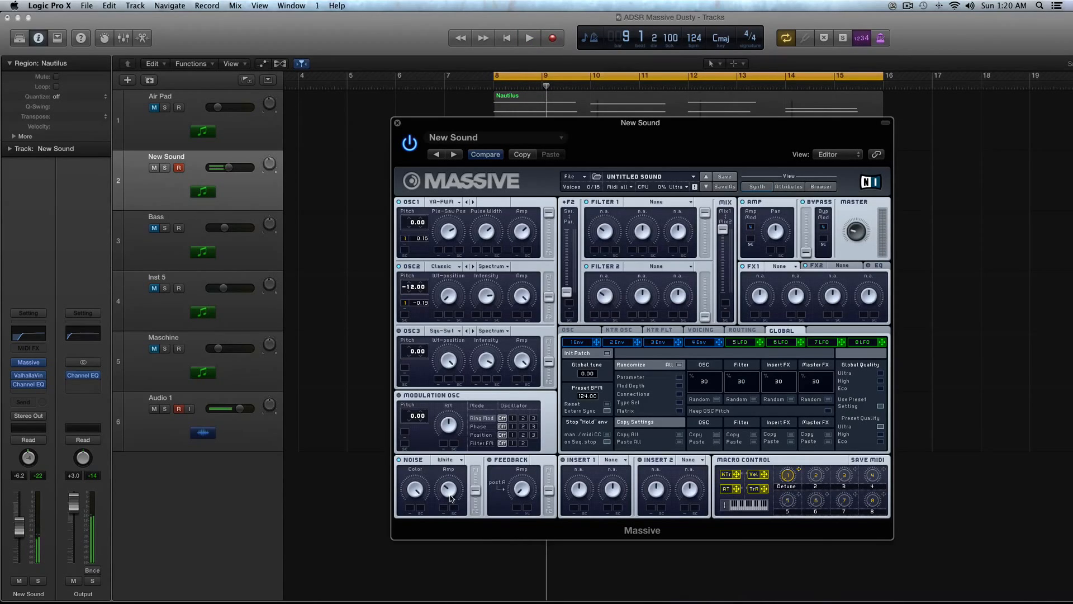
pyautogui.press('space')
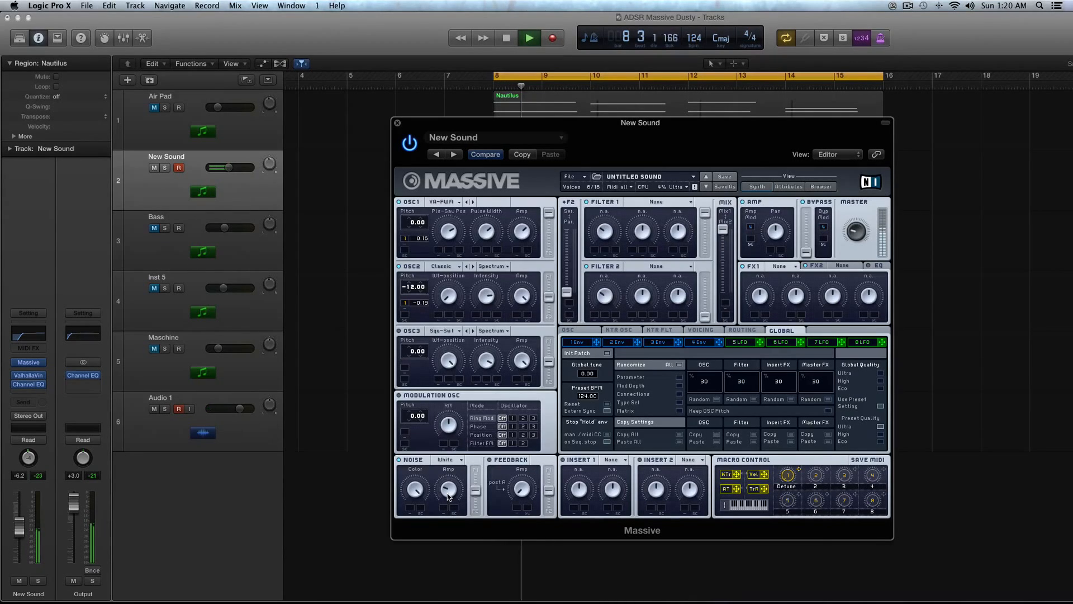
pyautogui.press('space')
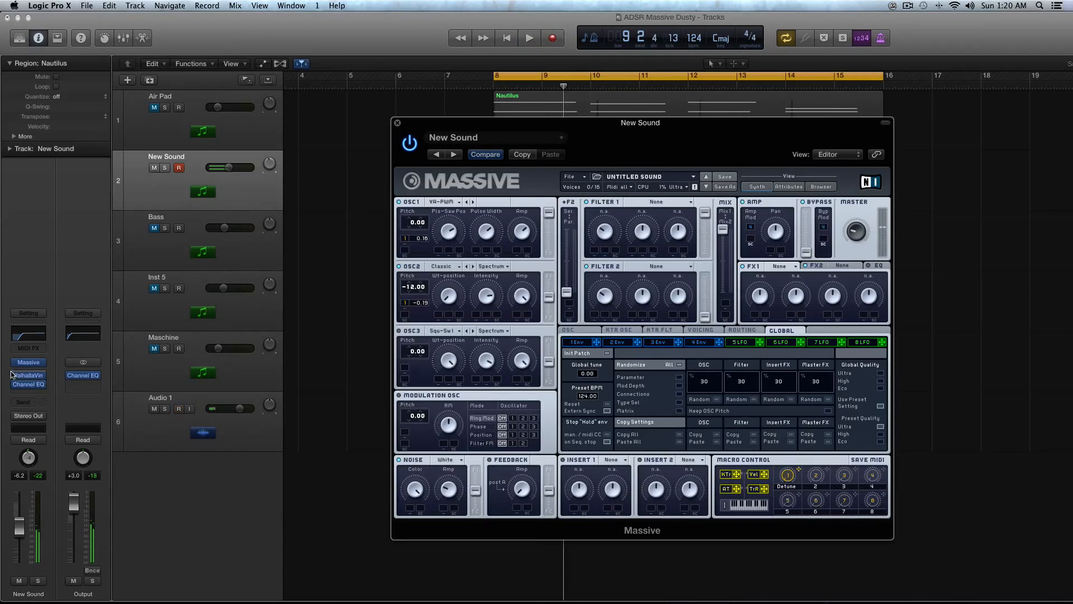
# Audition the patch with the Valhalla reverb and Channel EQ bypassed, and switch both effects back on.
pyautogui.click(17, 386)
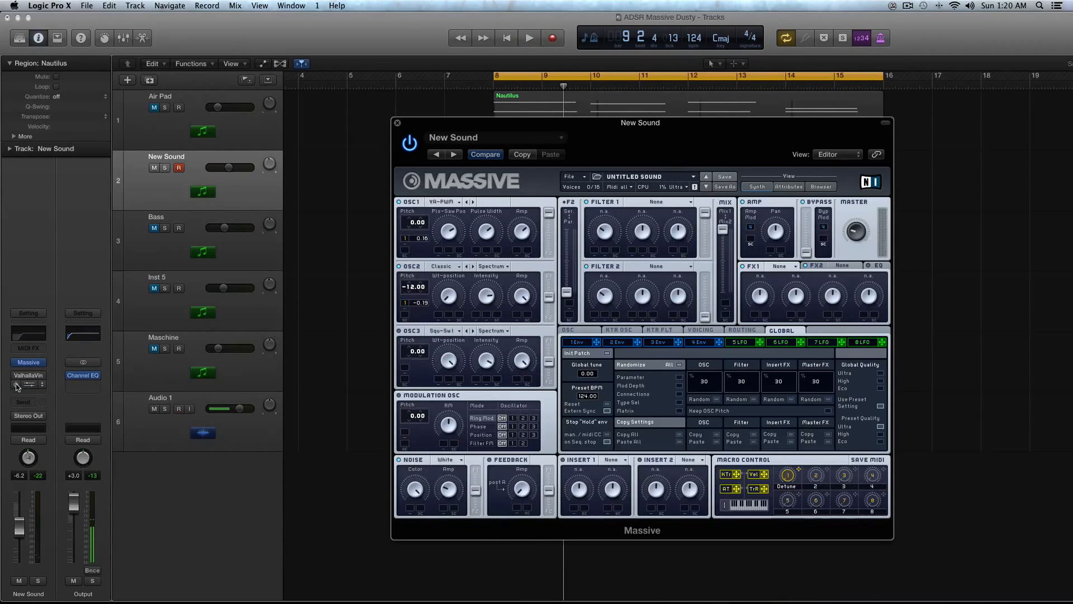
pyautogui.press('space')
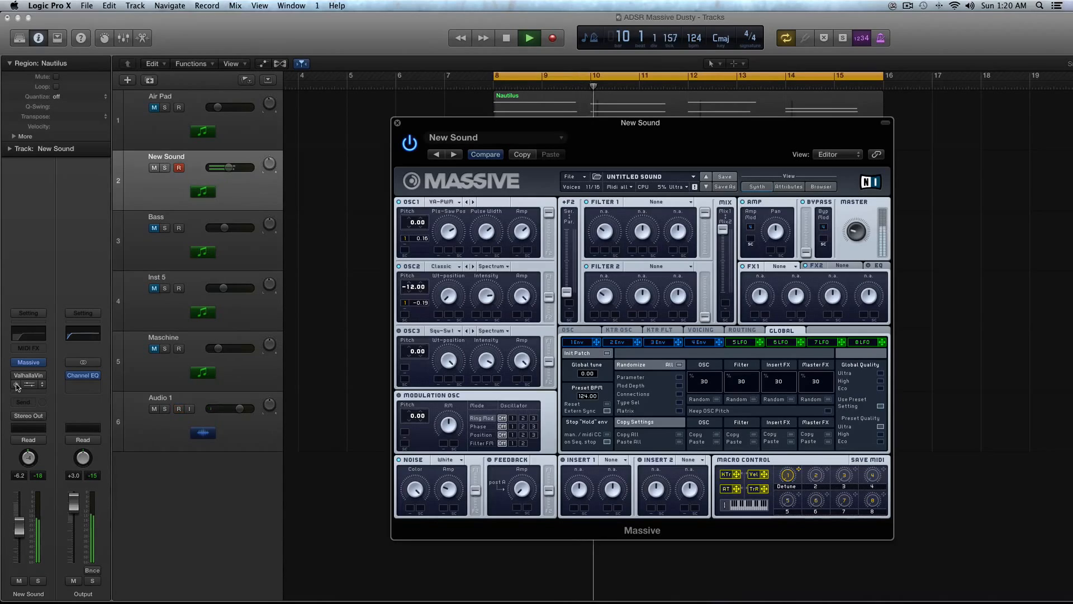
pyautogui.press('space')
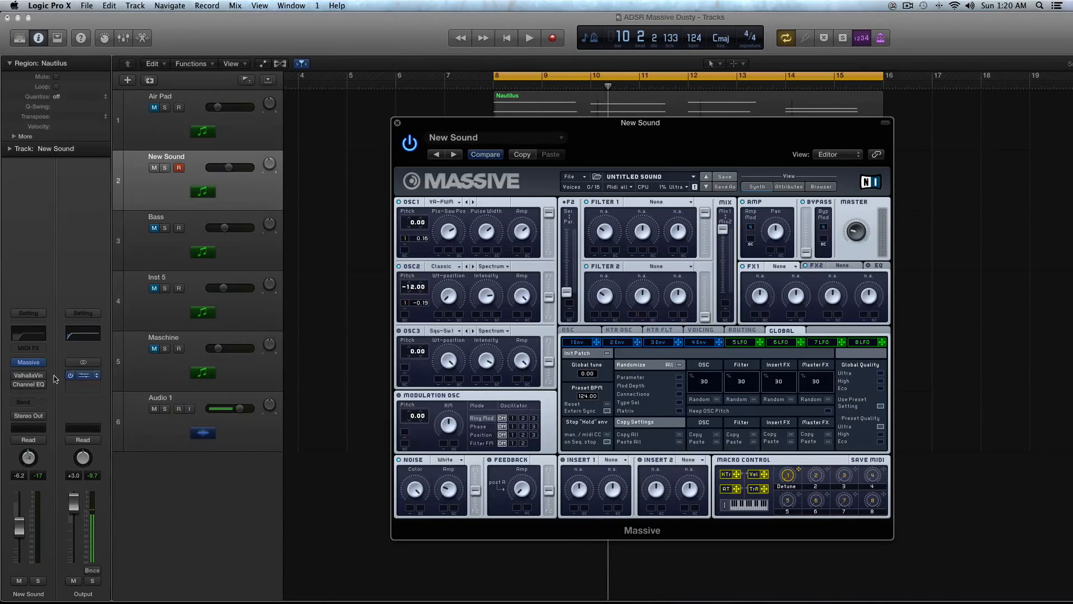
pyautogui.moveTo(15, 375); pyautogui.dragTo(15, 384)
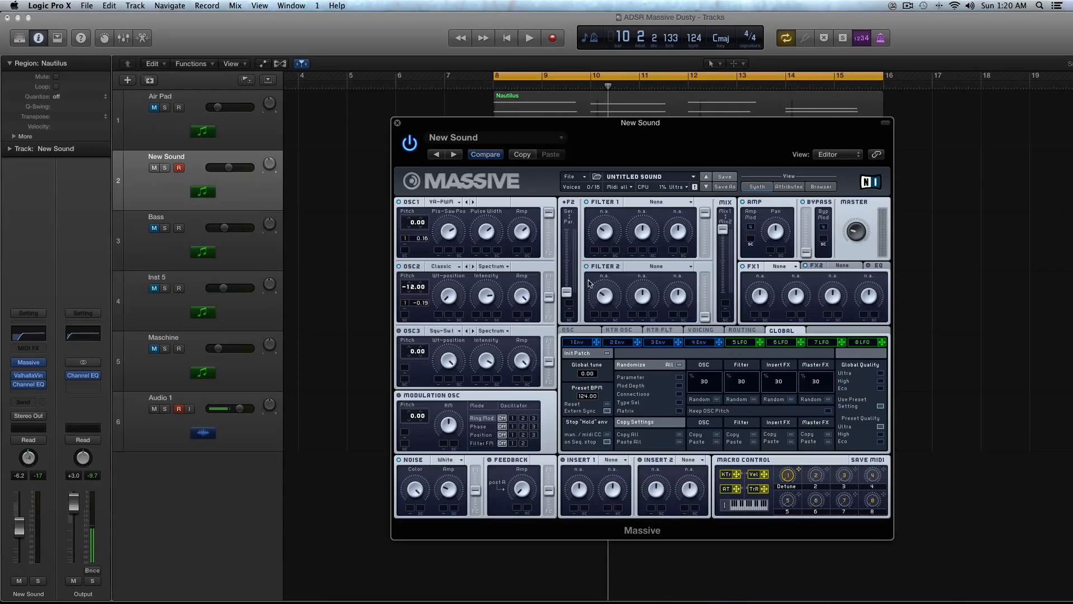
# Route the filters in series, with Filter 1 set to Daft and Filter 2 set to Bandpass.
pyautogui.moveTo(566, 292); pyautogui.dragTo(561, 215)
pyautogui.click(655, 201)
pyautogui.click(649, 267)
pyautogui.click(650, 270)
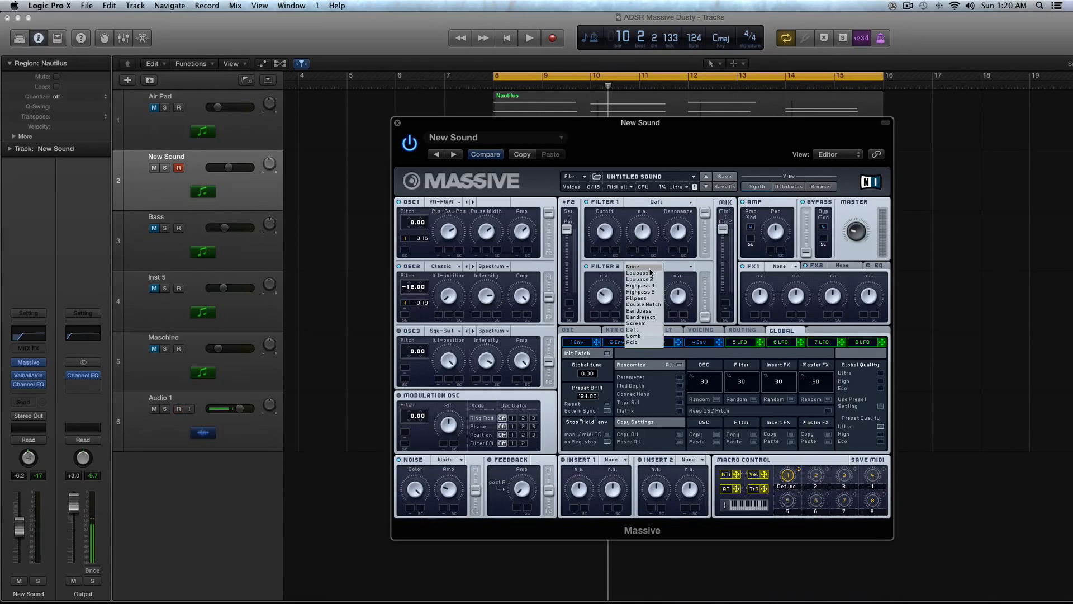
pyautogui.click(651, 311)
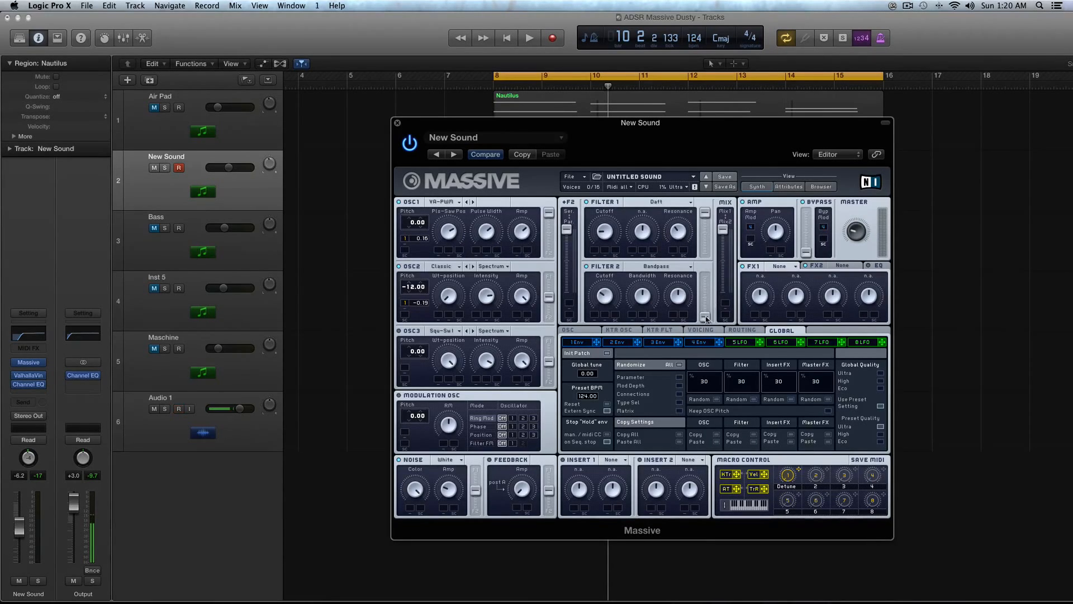
# Raise Filter 2's output level, shift the filter mix toward Mix2, and play the region to audition it.
pyautogui.moveTo(706, 318); pyautogui.dragTo(709, 252)
pyautogui.moveTo(723, 230); pyautogui.dragTo(725, 283)
pyautogui.press('space')
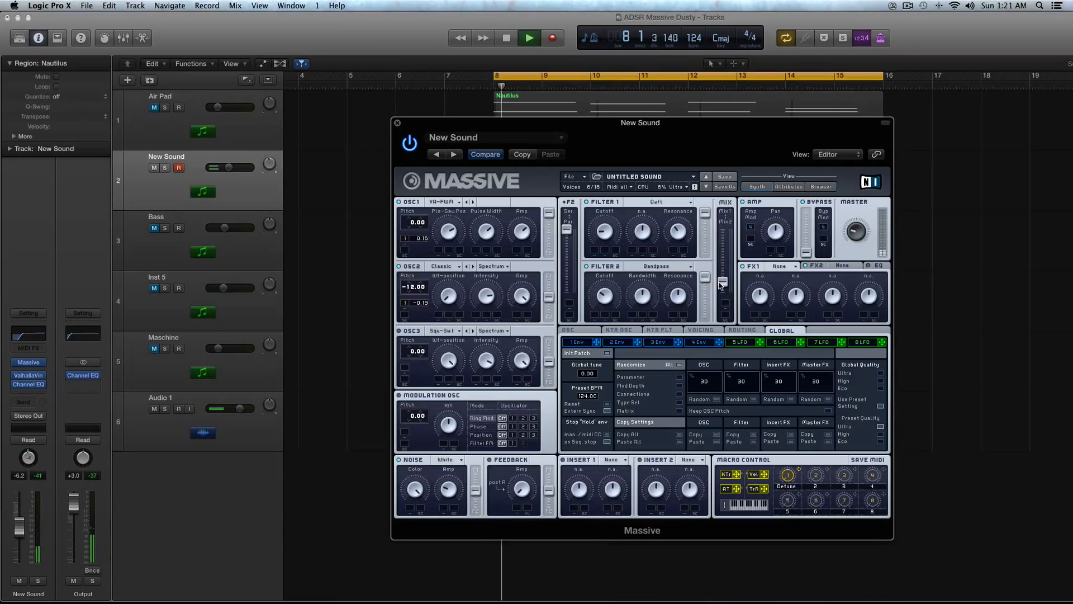
# Fine-tune the balance between Mix1 and Mix2 and try Filter 1's cutoff while playing the region.
pyautogui.moveTo(723, 273); pyautogui.dragTo(725, 280)
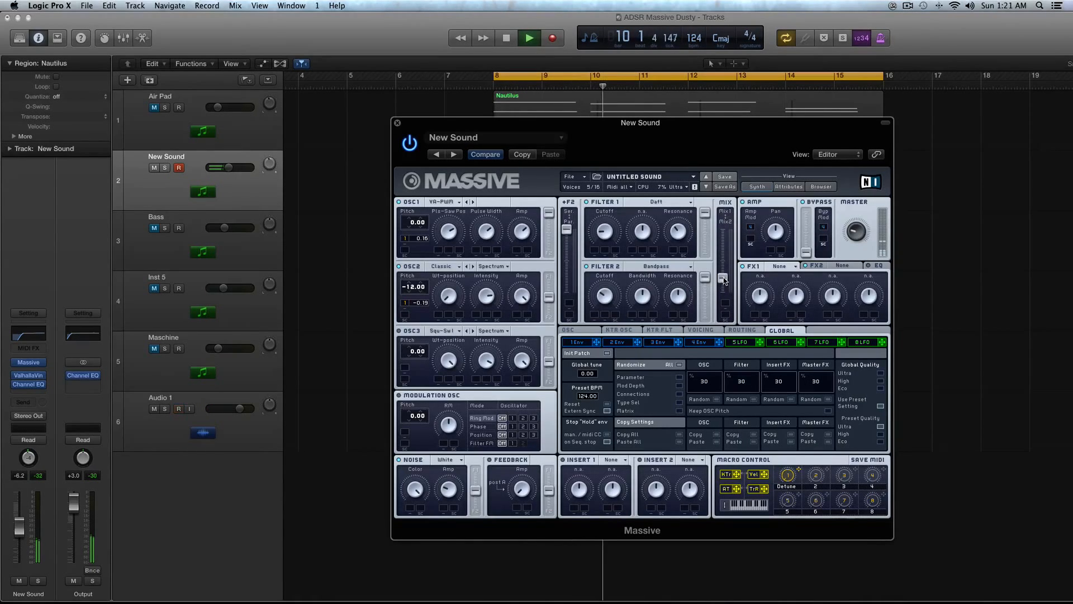
pyautogui.moveTo(605, 233); pyautogui.dragTo(599, 183)
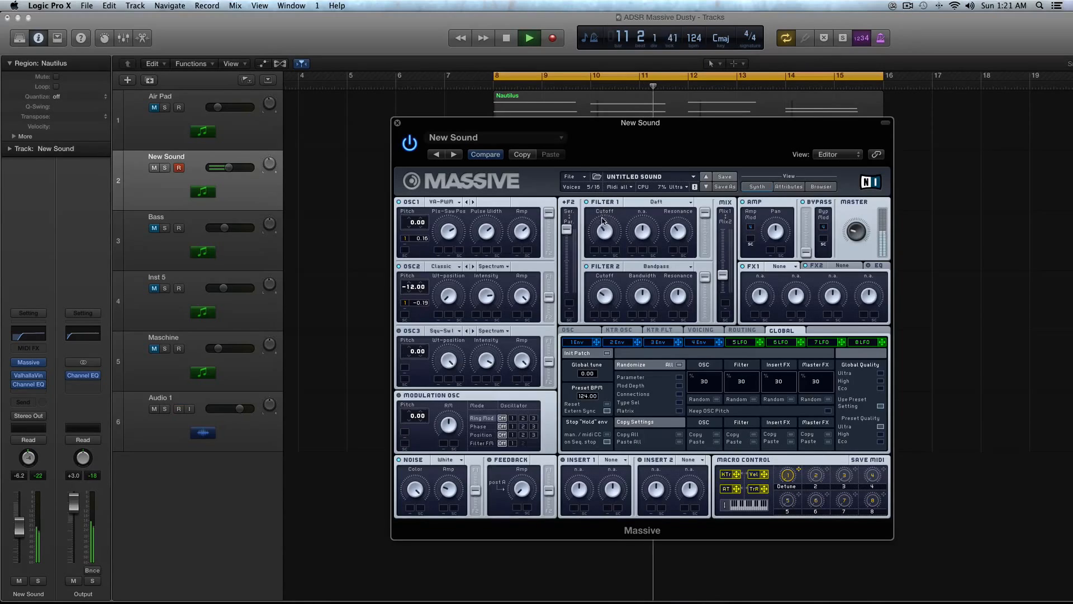
pyautogui.press('space')
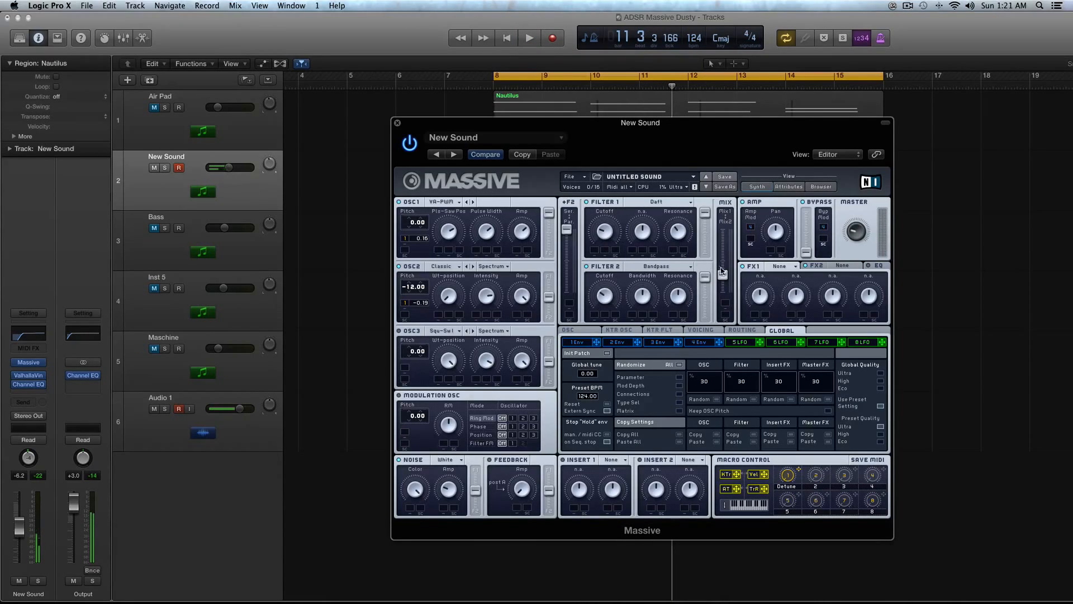
pyautogui.moveTo(722, 275)
pyautogui.mouseDown()
pyautogui.moveTo(724, 239)
pyautogui.moveTo(722, 279)
pyautogui.mouseUp()
pyautogui.press('space')
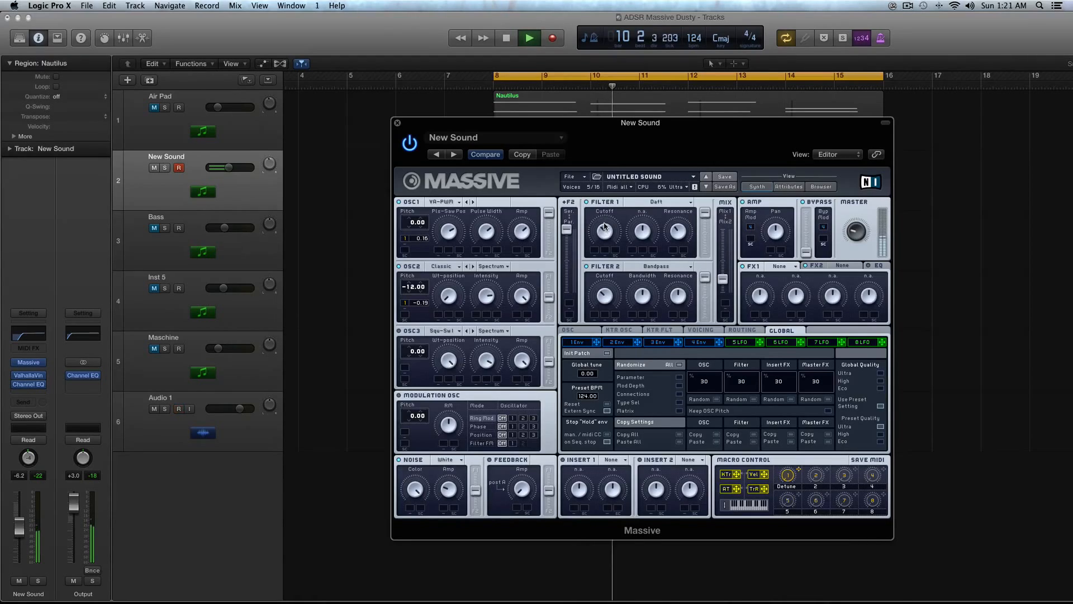
pyautogui.press('space')
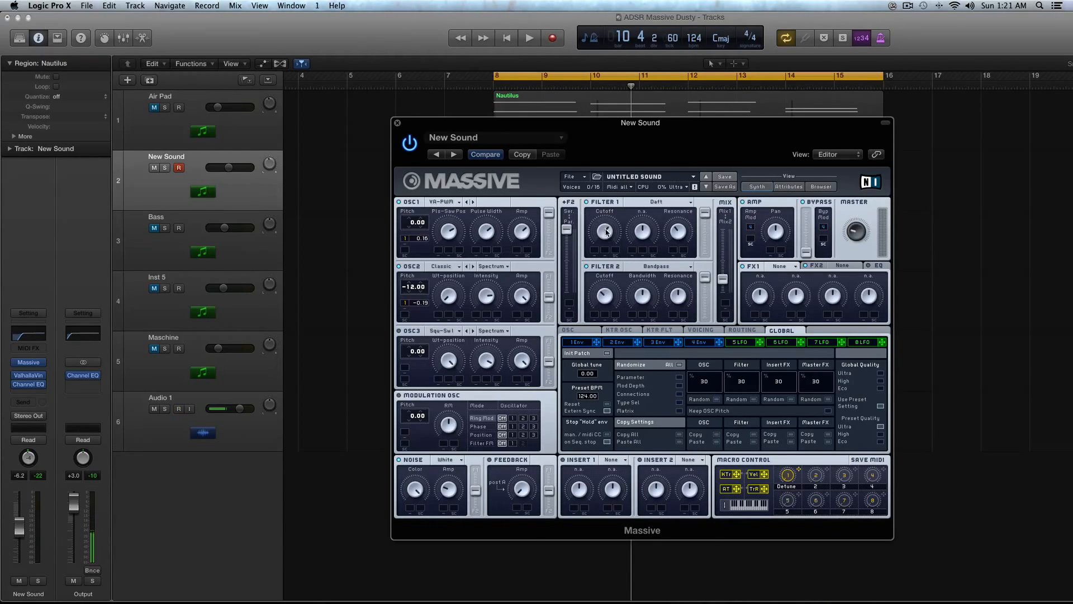
pyautogui.press('space')
pyautogui.press('space')
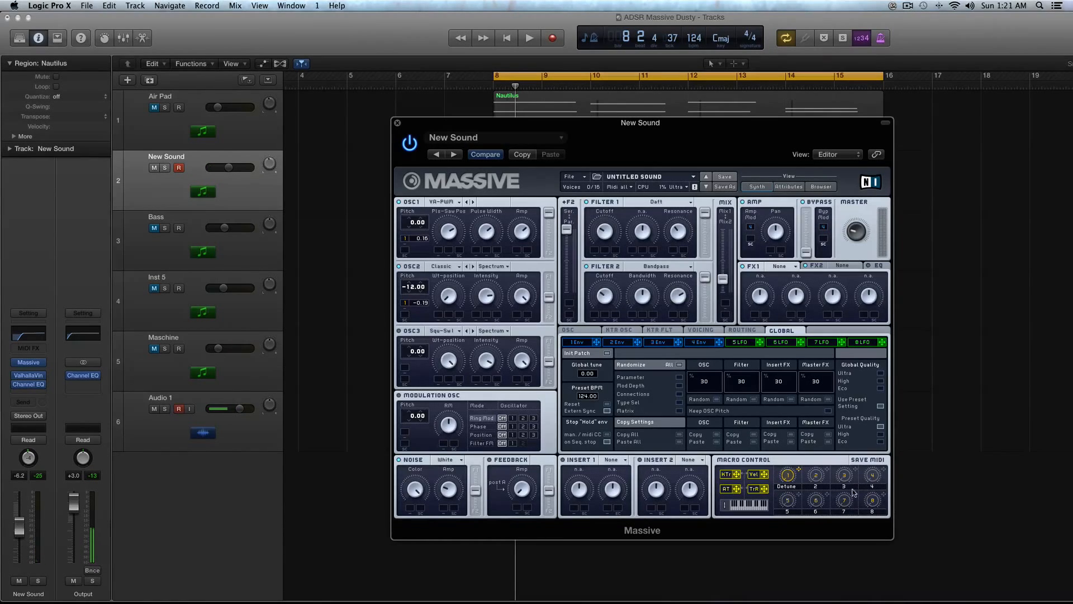
# Assign macro 2 to Filter 1's cutoff, name the macro Cut Off, and audition the cutoff sweep.
pyautogui.moveTo(827, 471); pyautogui.dragTo(598, 216)
pyautogui.doubleClick(815, 486)
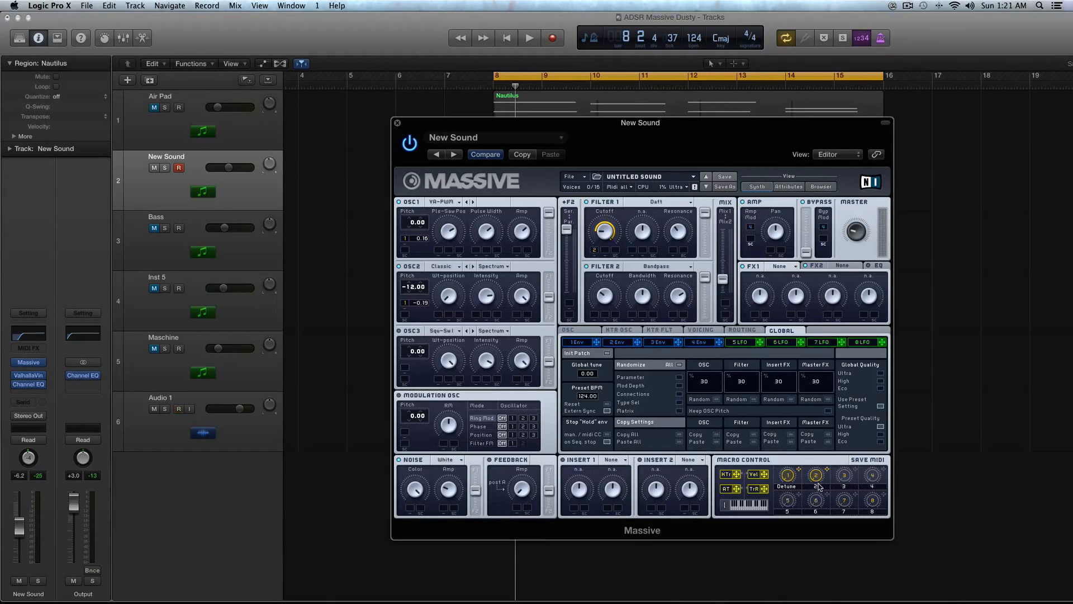
pyautogui.write('Cut Off')
pyautogui.press('Return')
pyautogui.press('space')
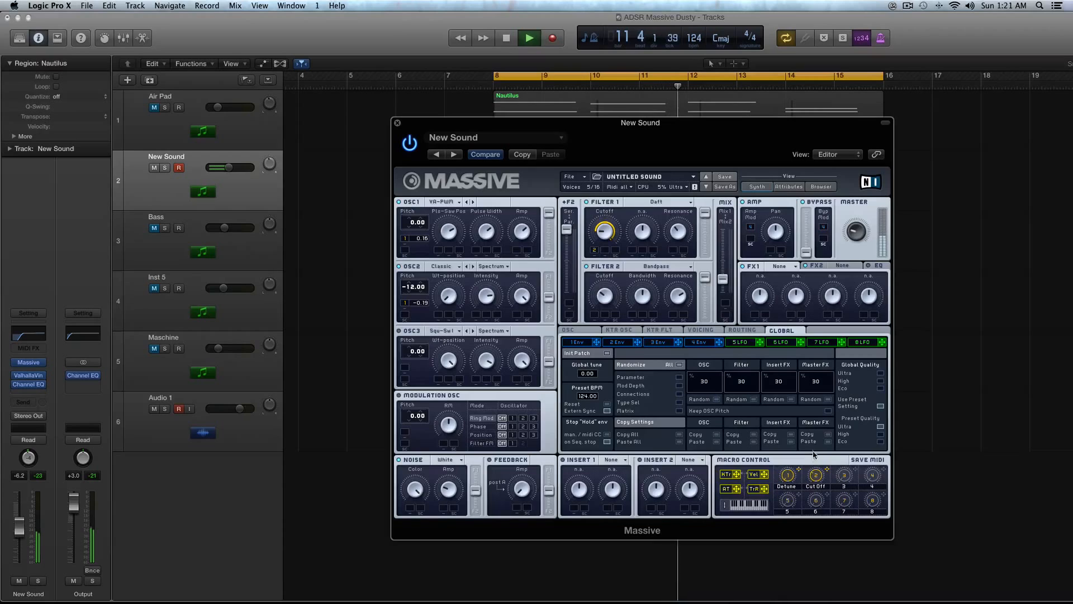
pyautogui.press('space')
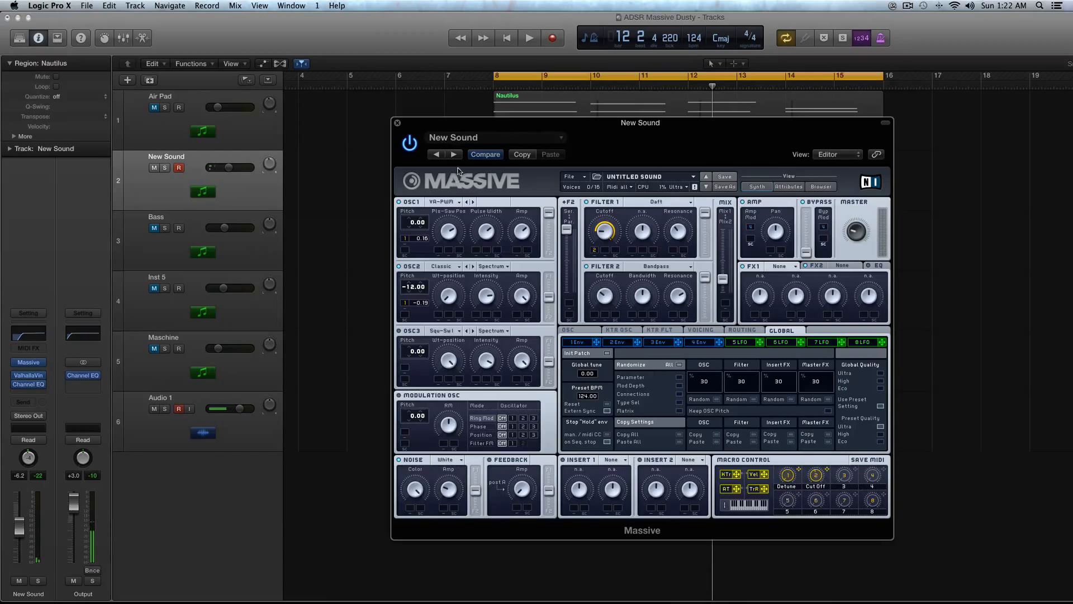
# Enable Restart via Gate for the oscillator phases and play the region to audition it.
pyautogui.moveTo(453, 125); pyautogui.dragTo(371, 168)
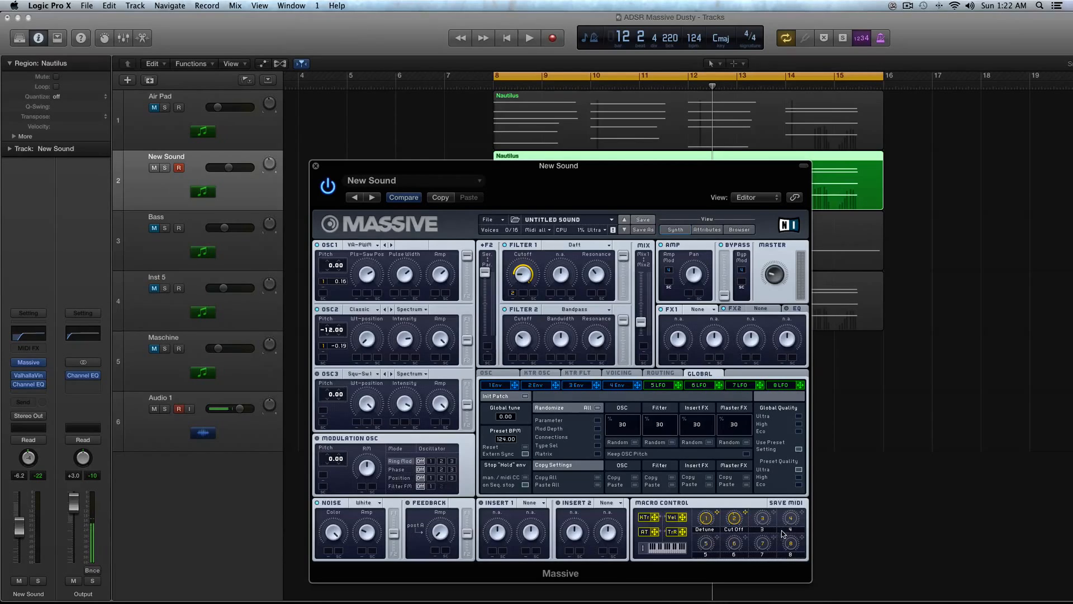
pyautogui.click(494, 373)
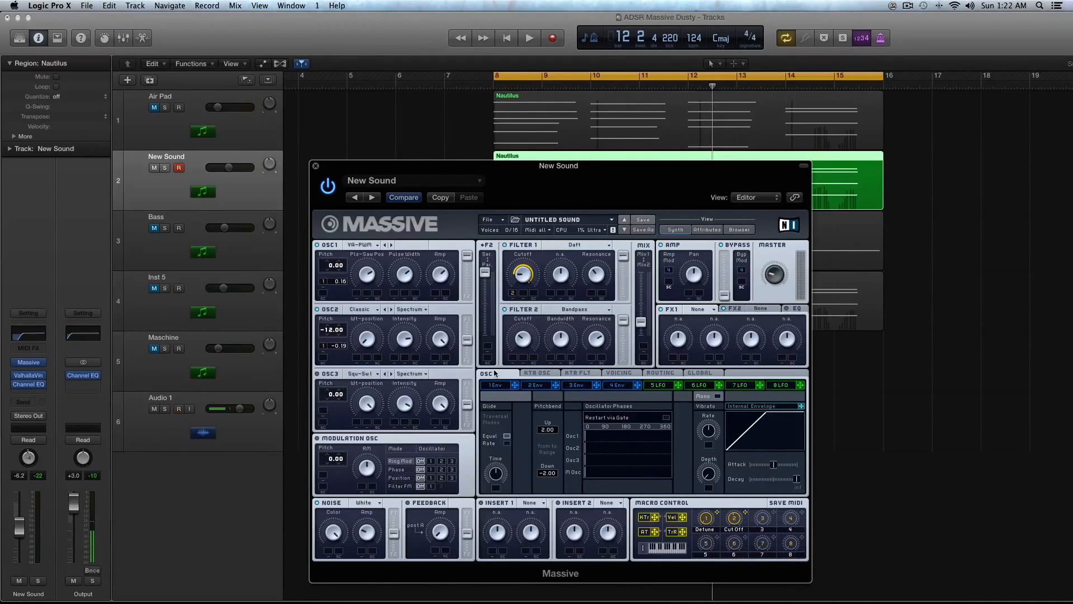
pyautogui.click(665, 418)
pyautogui.press('space')
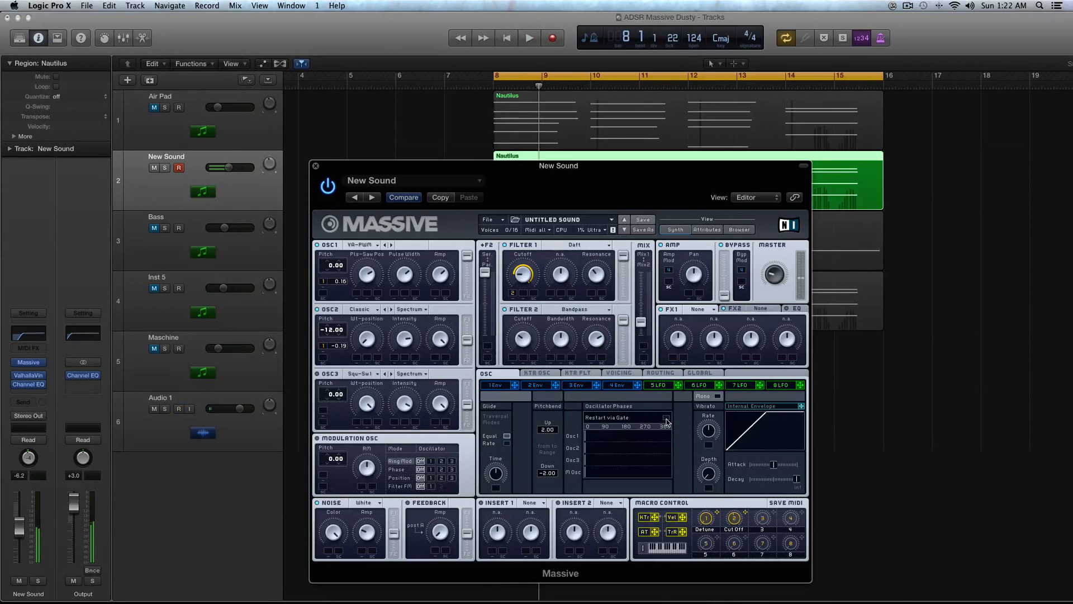
pyautogui.press('space')
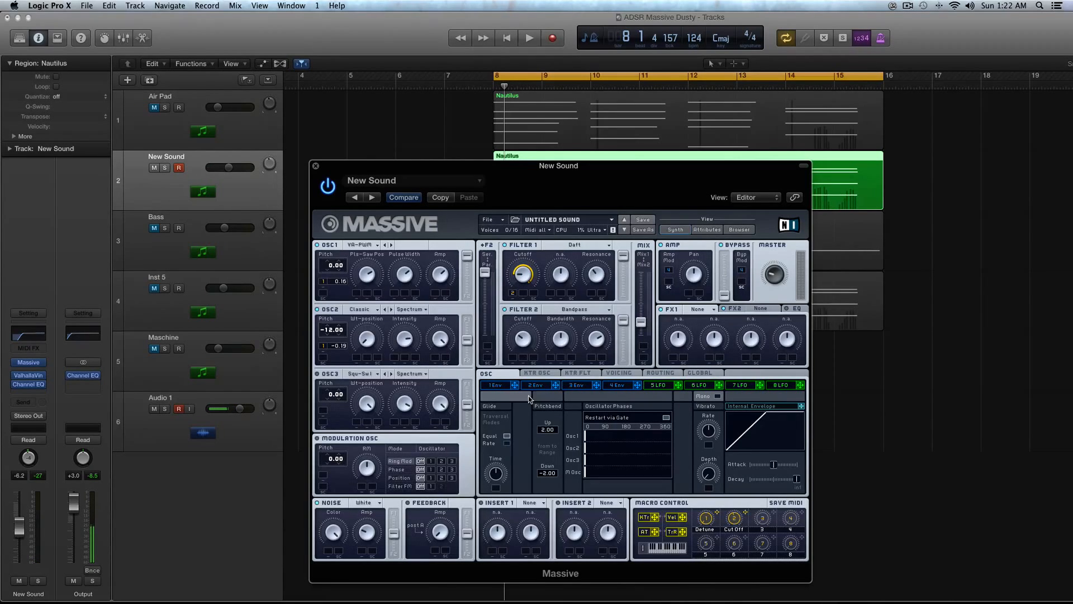
# Set the patch's unisono to 2 voices and play the region.
pyautogui.click(618, 374)
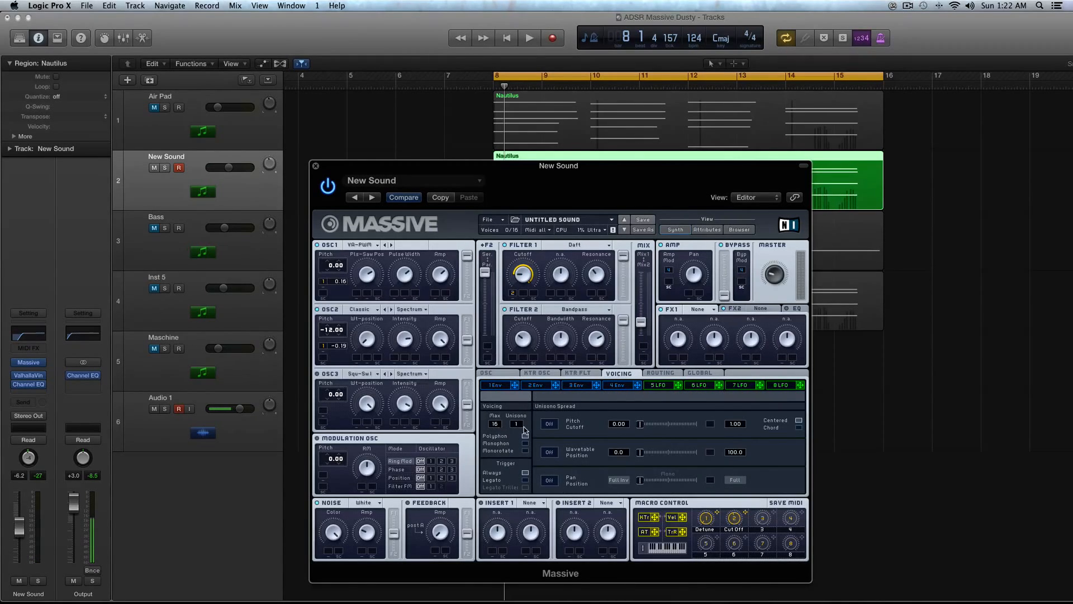
pyautogui.moveTo(523, 431); pyautogui.dragTo(524, 426)
pyautogui.press('space')
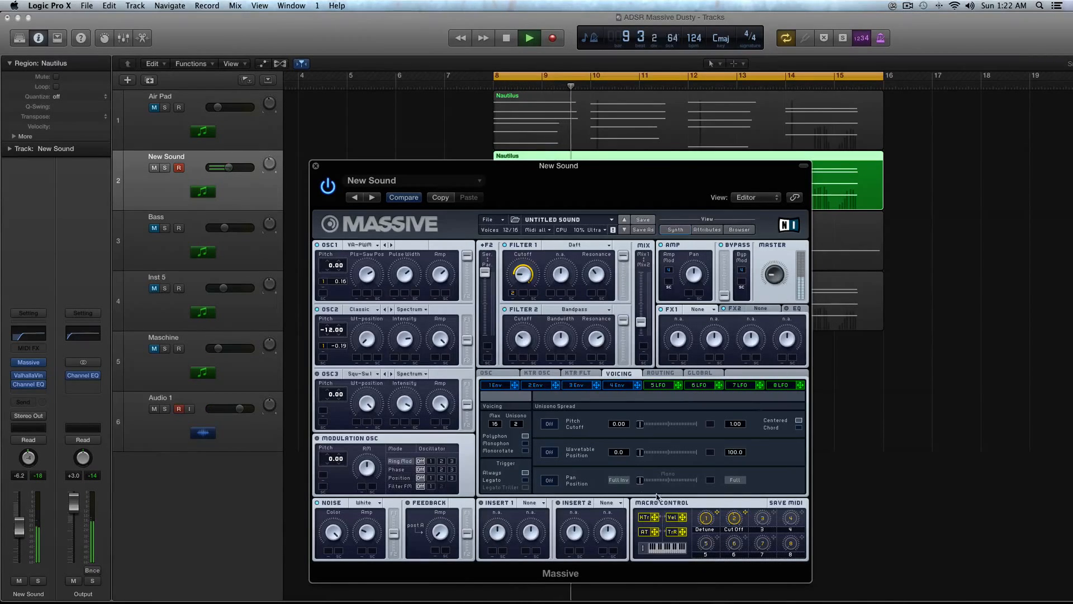
pyautogui.press('space')
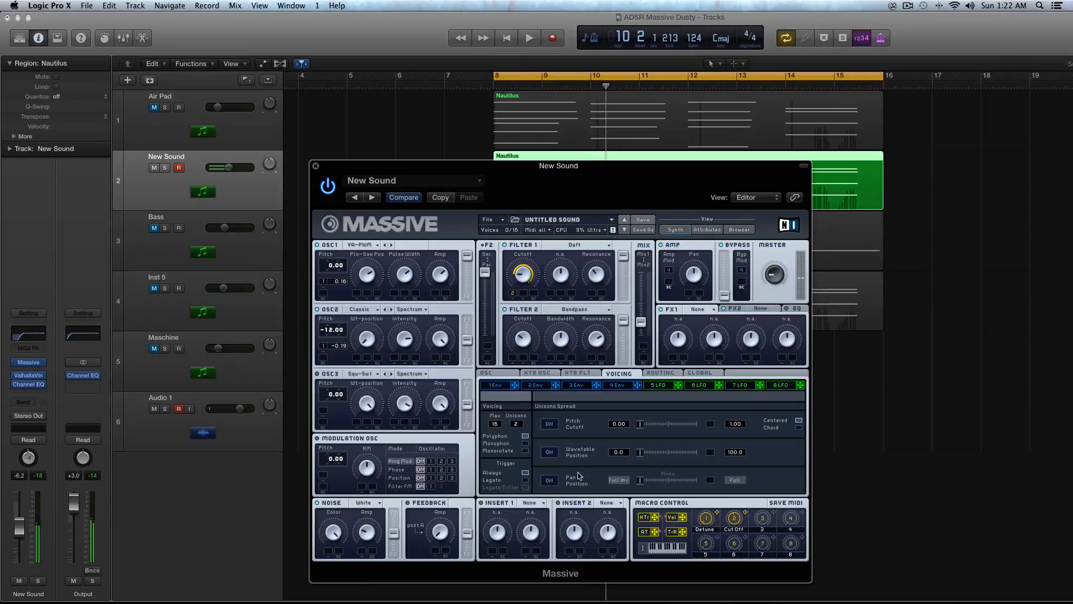
# Turn on the unisono Pan Position spread, set it just off the mono centre, and audition it.
pyautogui.click(555, 481)
pyautogui.moveTo(640, 482); pyautogui.dragTo(665, 484)
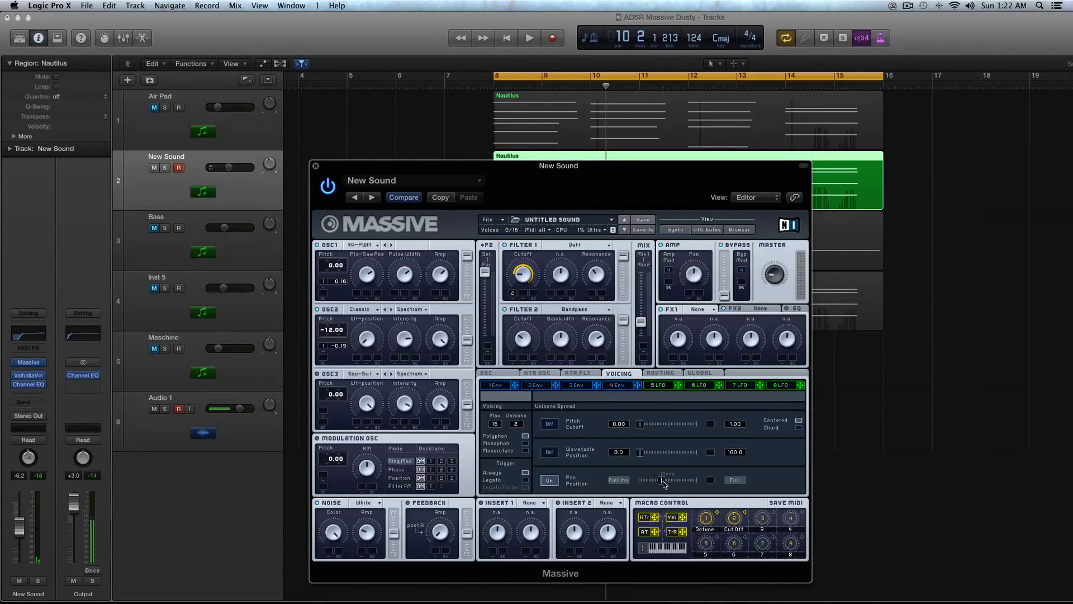
pyautogui.press('space')
pyautogui.press('space')
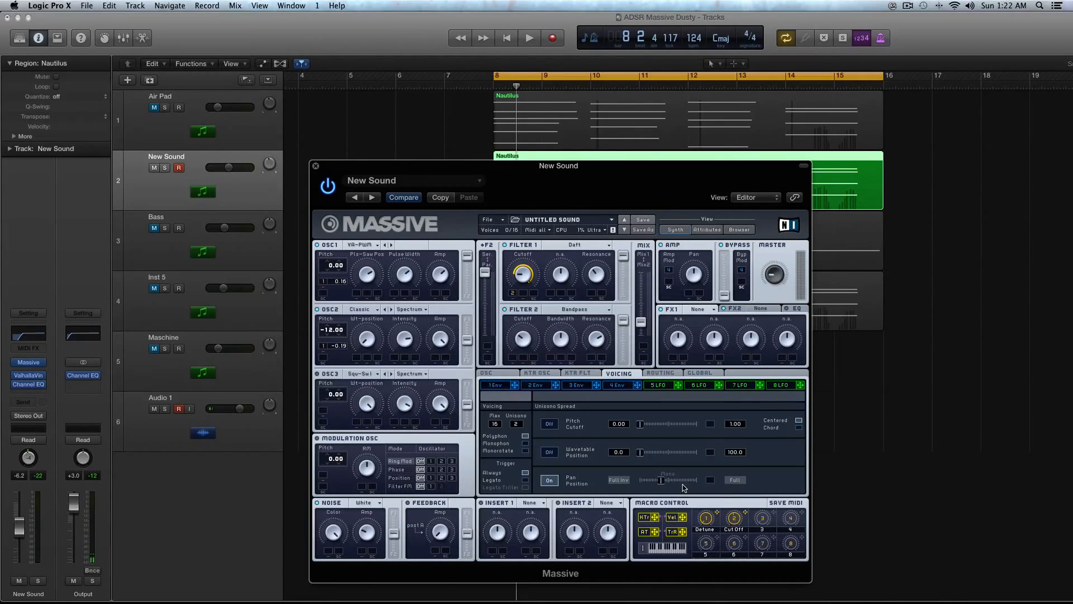
# Shape envelope 1 with a short attack, a low decay level and a slightly longer release.
pyautogui.click(498, 386)
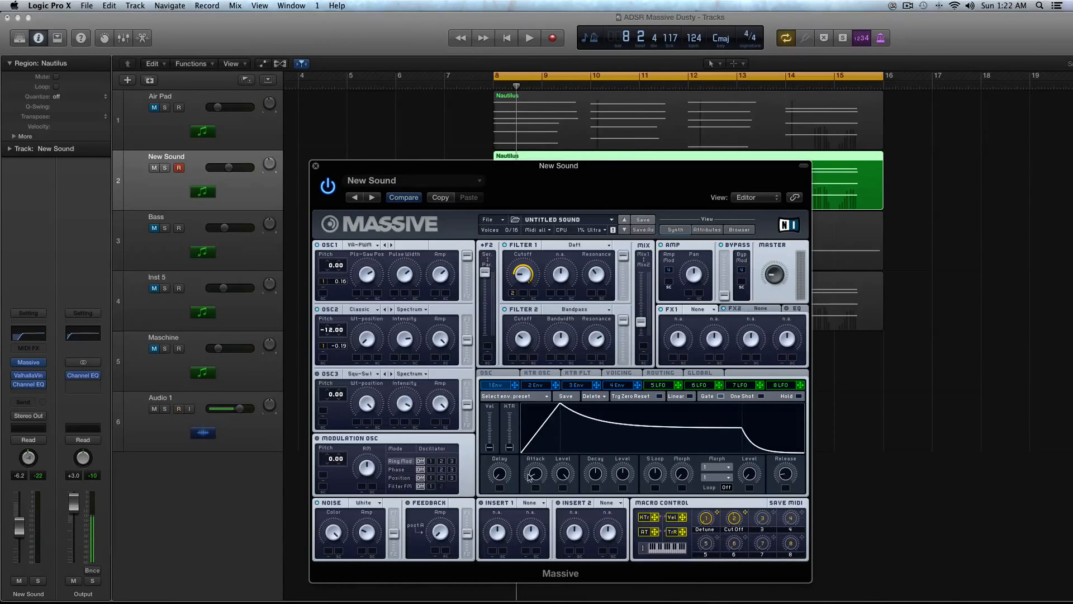
pyautogui.moveTo(531, 478); pyautogui.dragTo(628, 512)
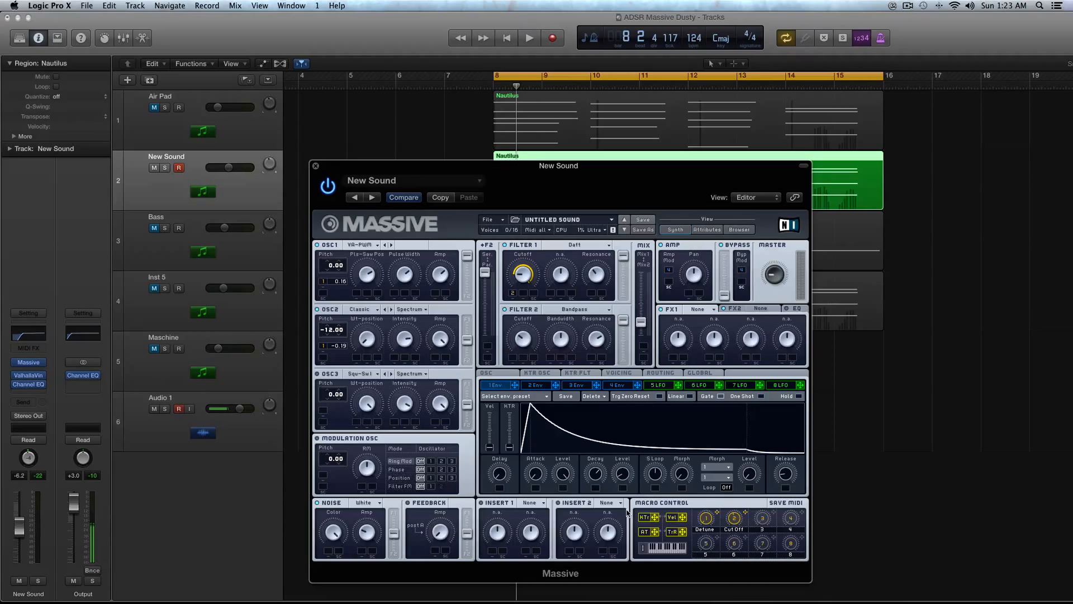
pyautogui.moveTo(627, 474); pyautogui.dragTo(628, 478)
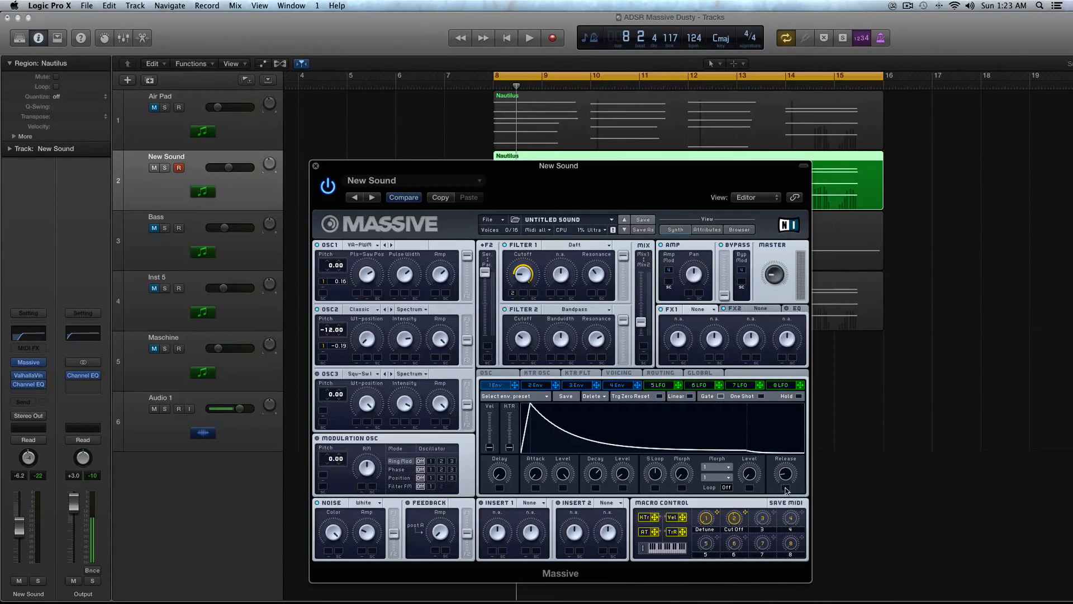
pyautogui.moveTo(785, 488); pyautogui.dragTo(786, 478)
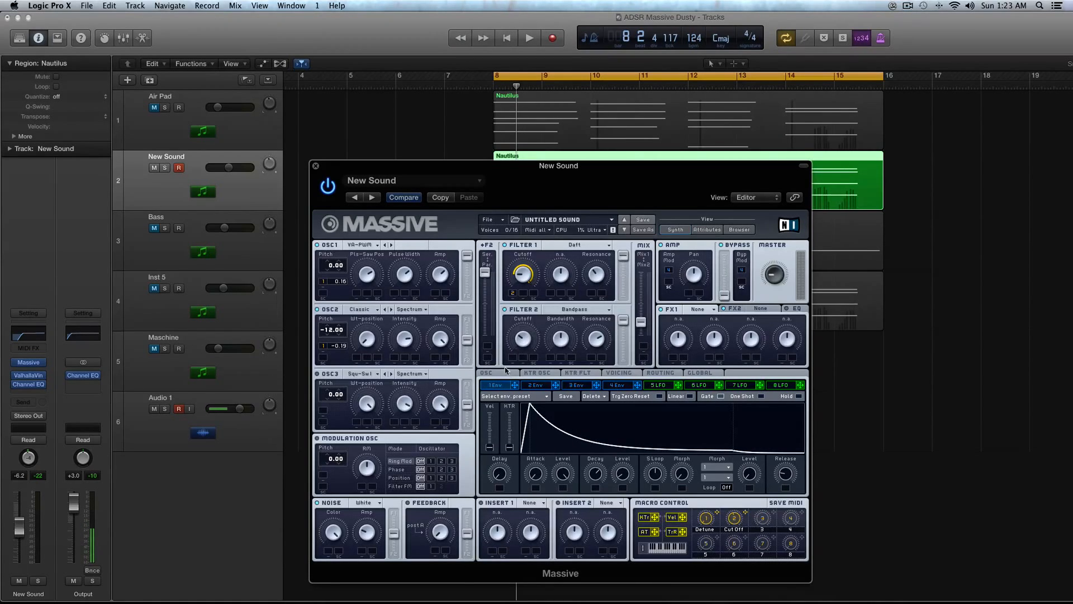
# Modulate Filter 1's cutoff and OSC2's Wt-position with envelope 1, playing the region to audition each assignment.
pyautogui.moveTo(514, 386); pyautogui.dragTo(524, 291)
pyautogui.press('space')
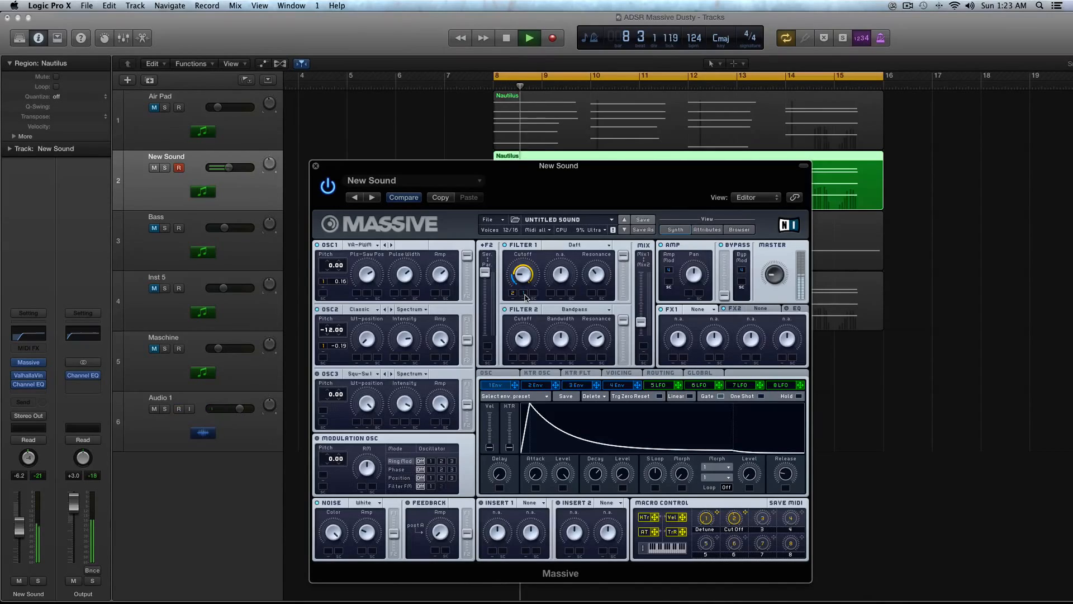
pyautogui.press('space')
pyautogui.press('space')
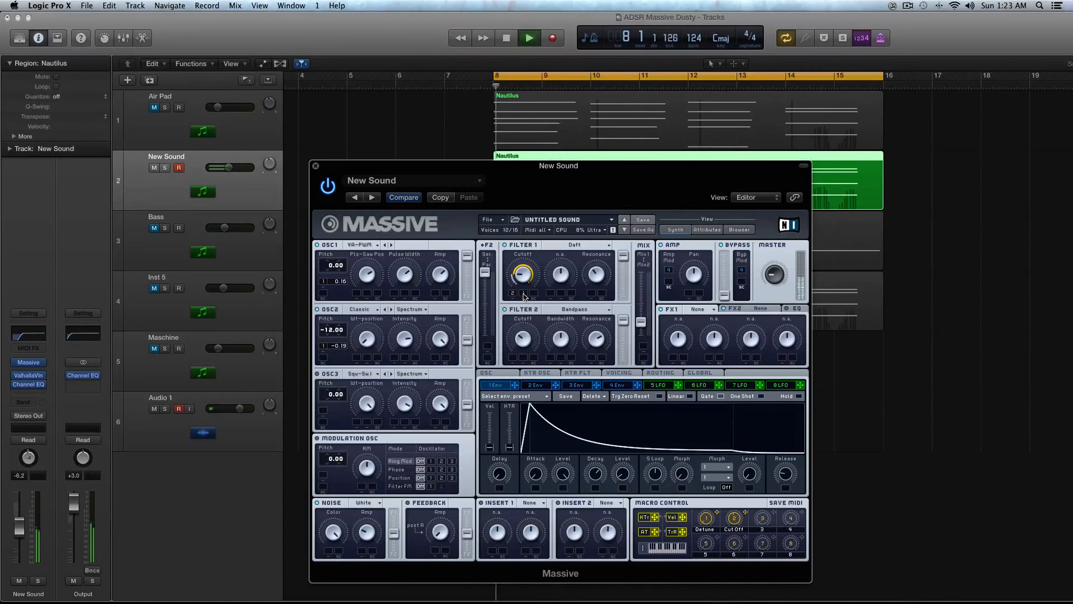
pyautogui.press('space')
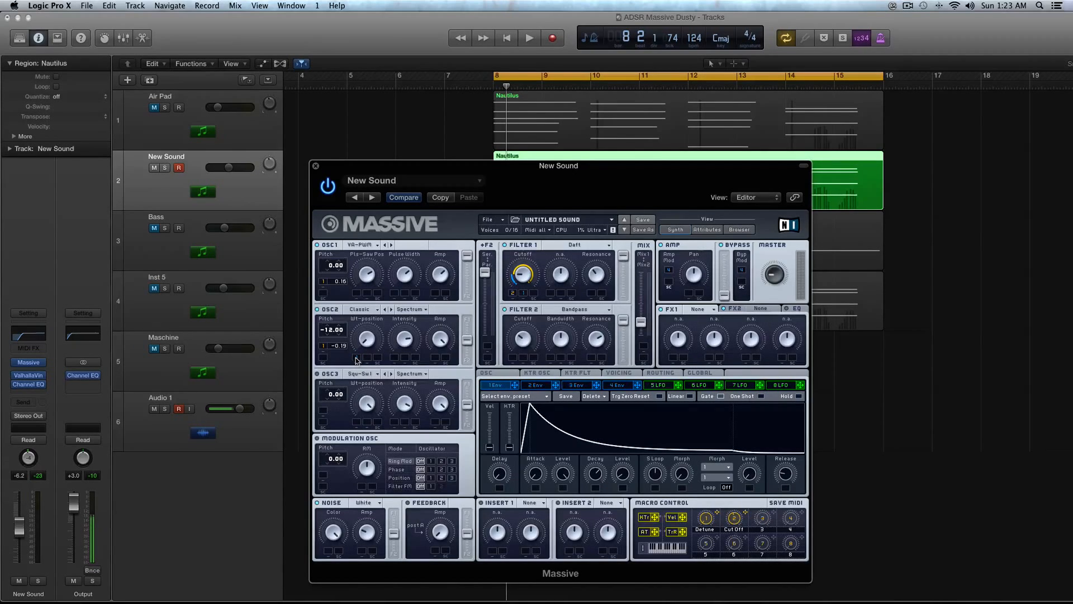
pyautogui.press('space')
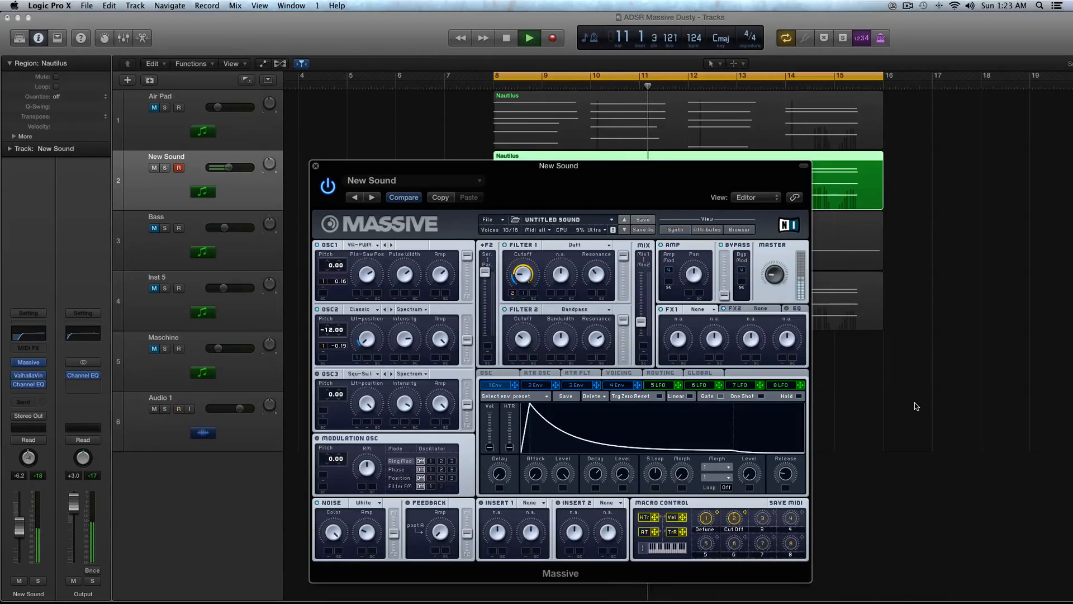
pyautogui.press('space')
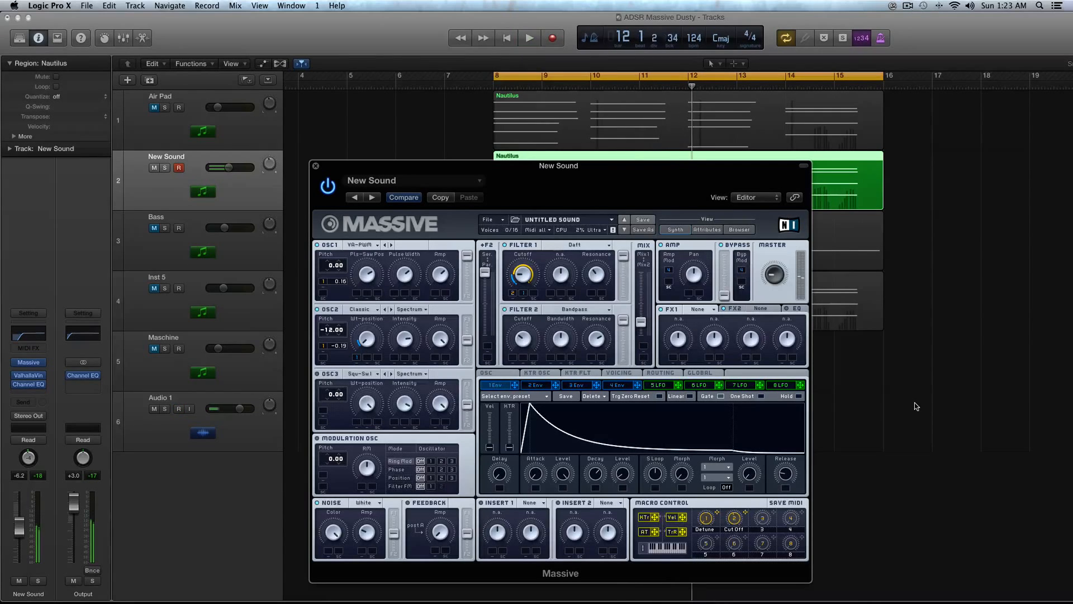
# Lengthen the attack and release of envelope 4.
pyautogui.click(616, 386)
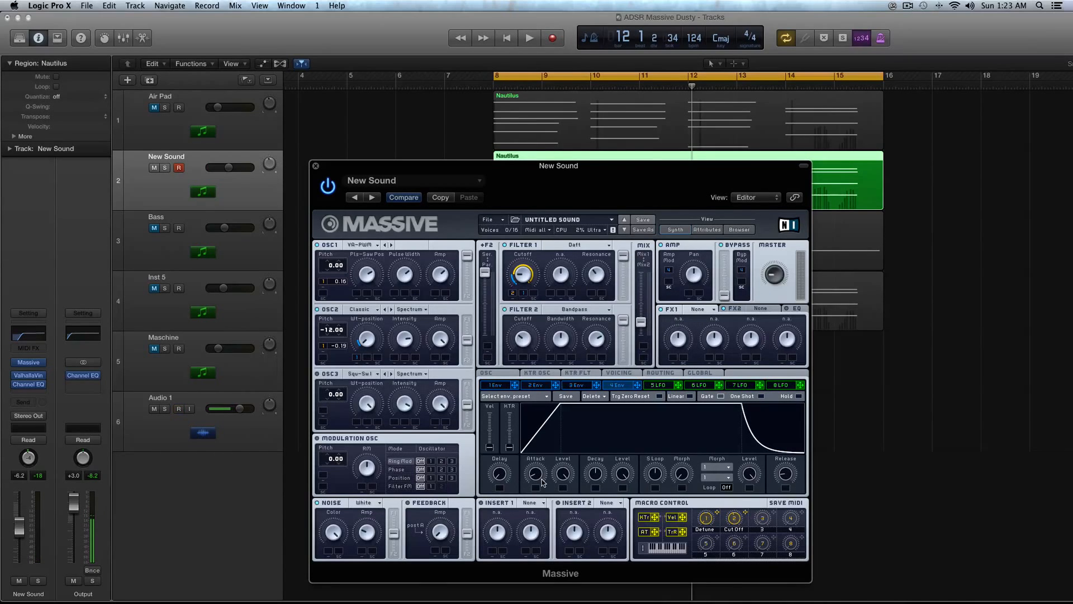
pyautogui.moveTo(542, 481); pyautogui.dragTo(541, 470)
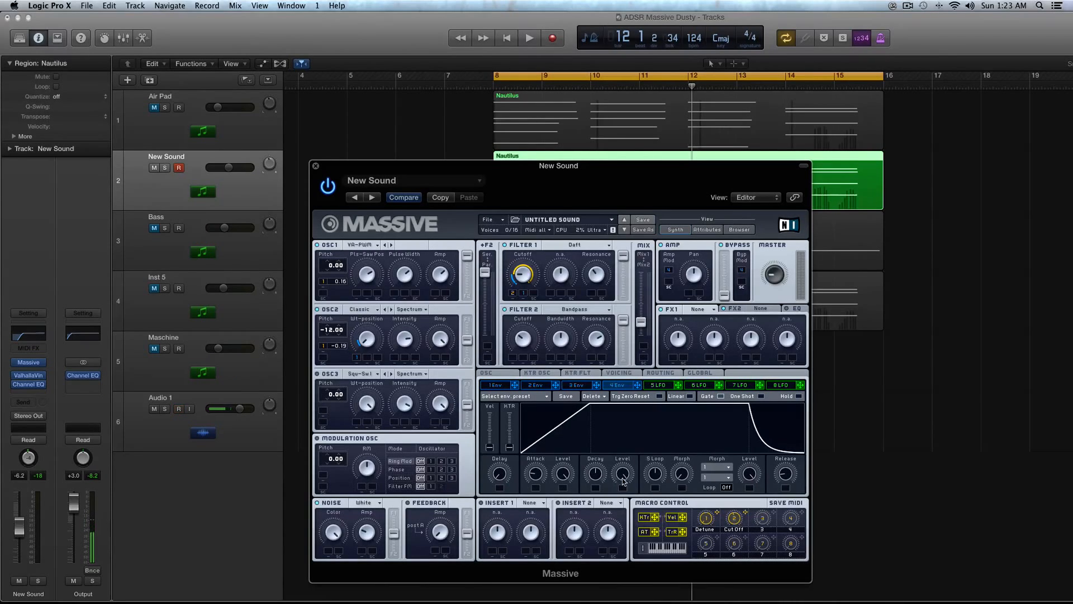
pyautogui.moveTo(787, 476); pyautogui.dragTo(785, 451)
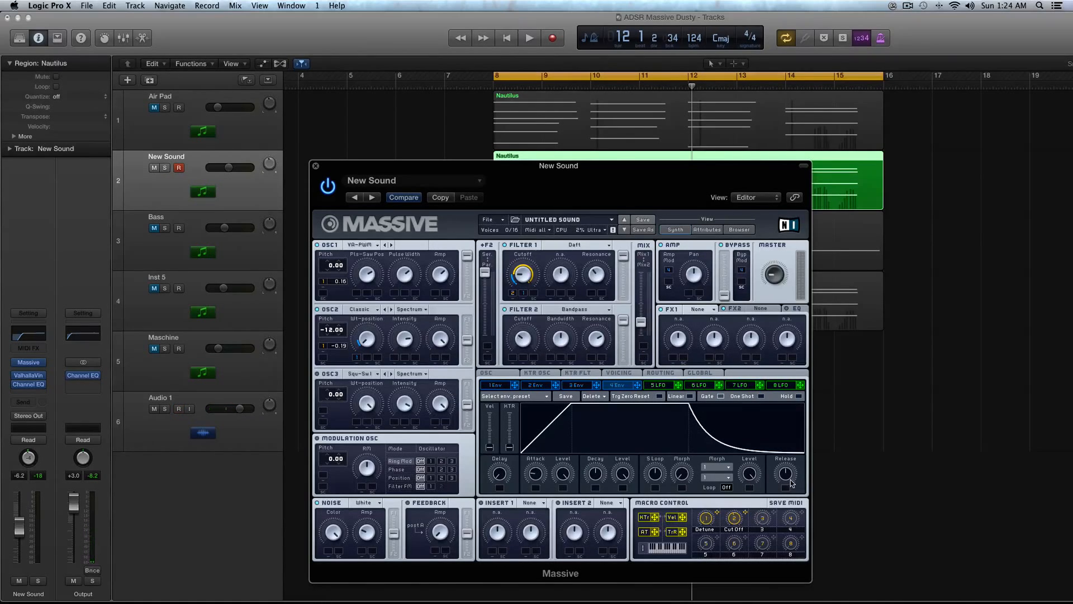
# Play the region to audition the envelope changes and nudge the filter mix slightly further toward Mix2.
pyautogui.press('space')
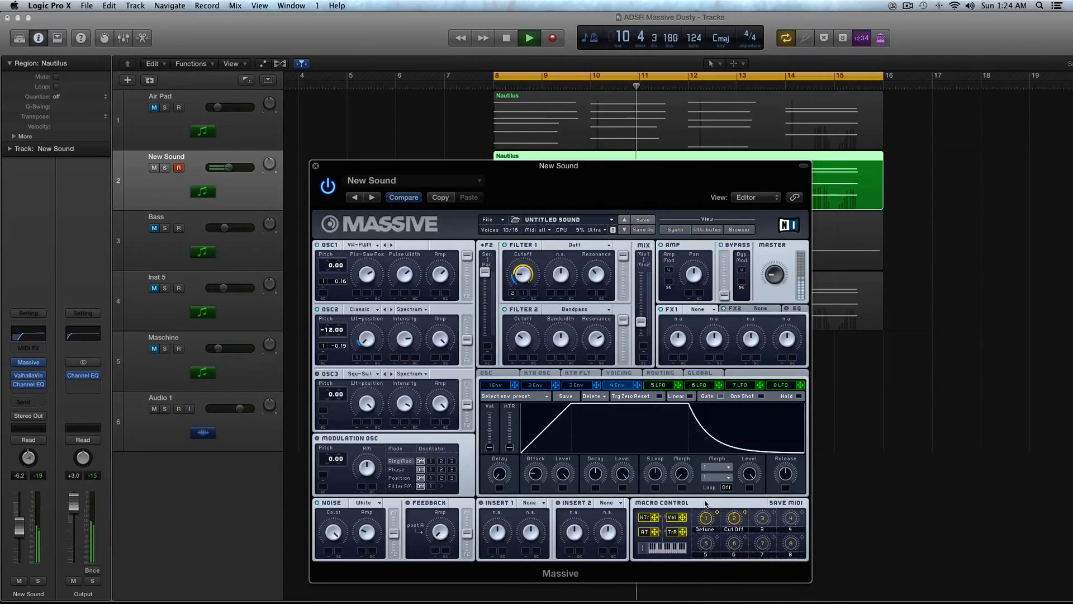
pyautogui.press('space')
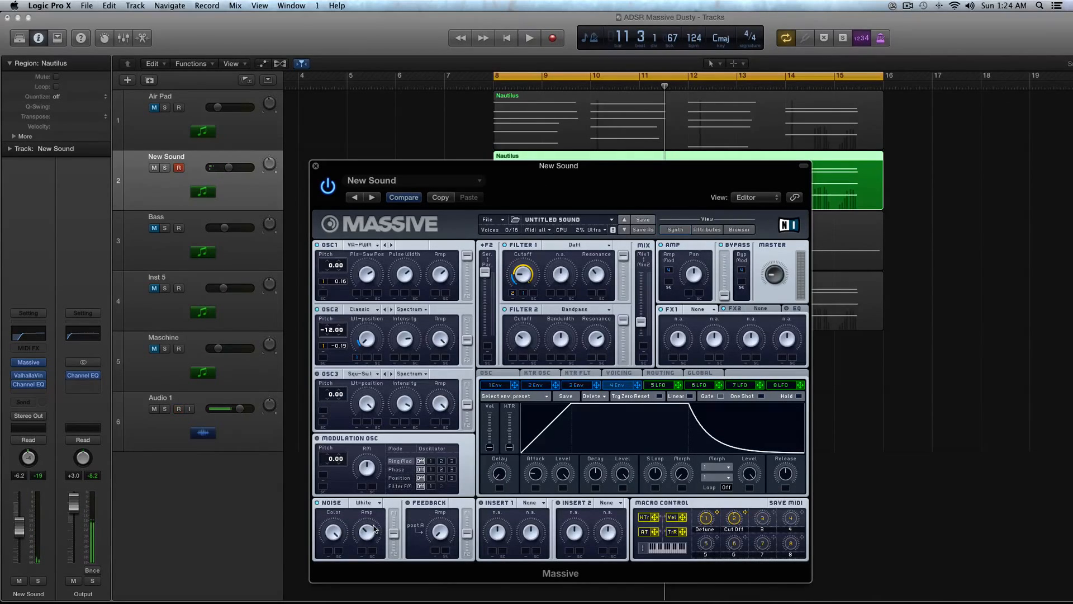
pyautogui.press('space')
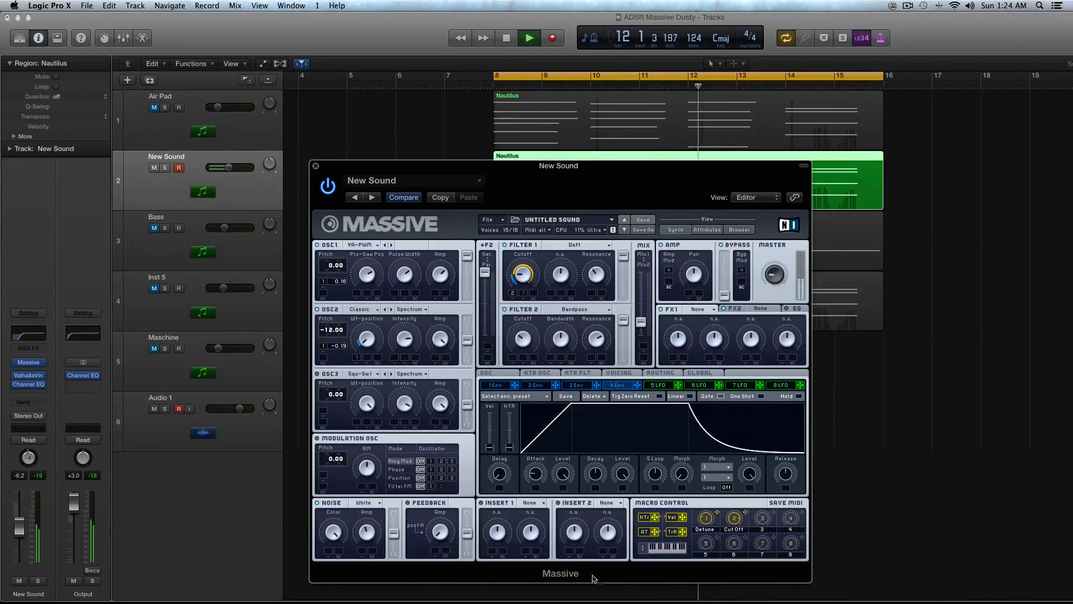
pyautogui.press('space')
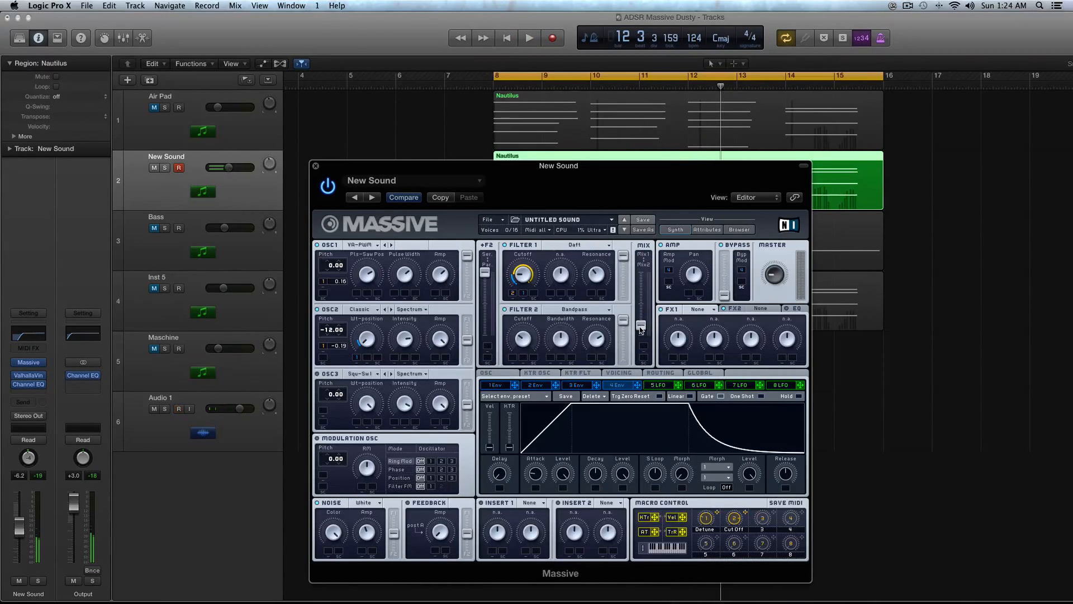
# Load the Dimension Expander into FX1 and play the region to audition it.
pyautogui.click(700, 309)
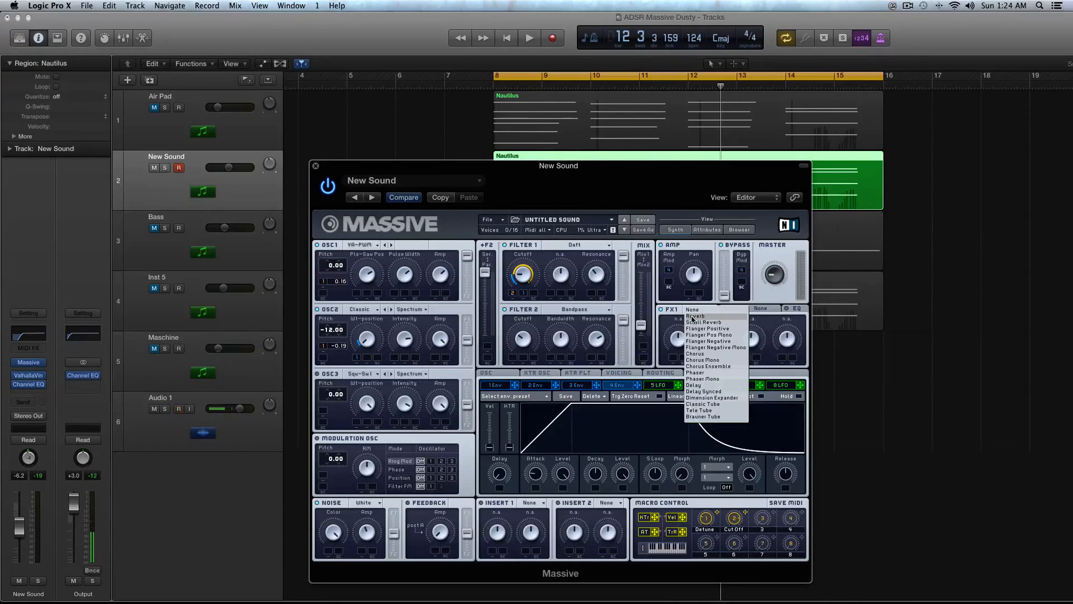
pyautogui.click(720, 398)
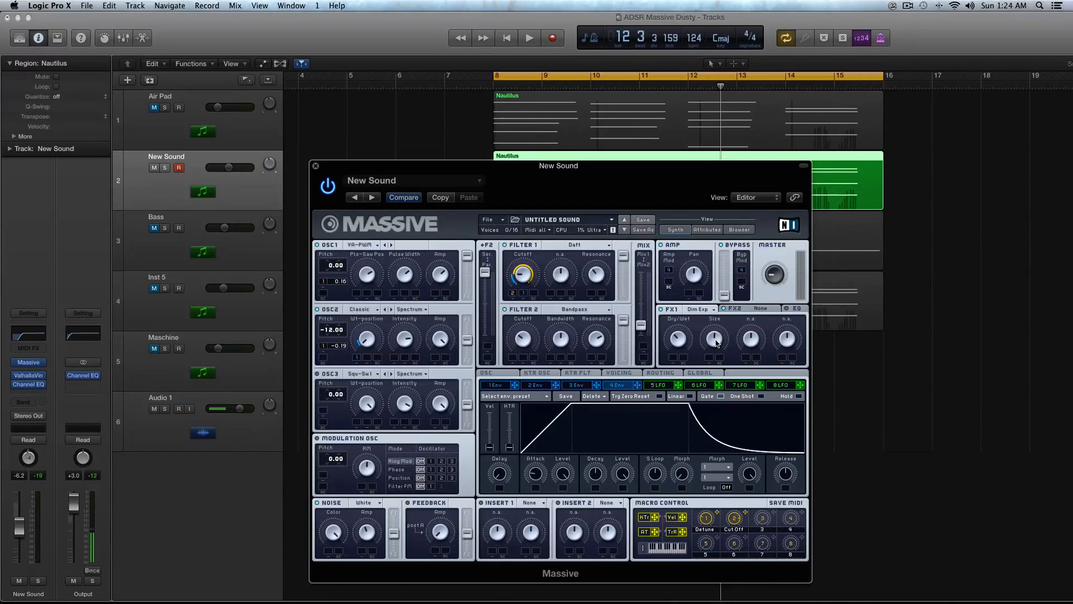
pyautogui.press('space')
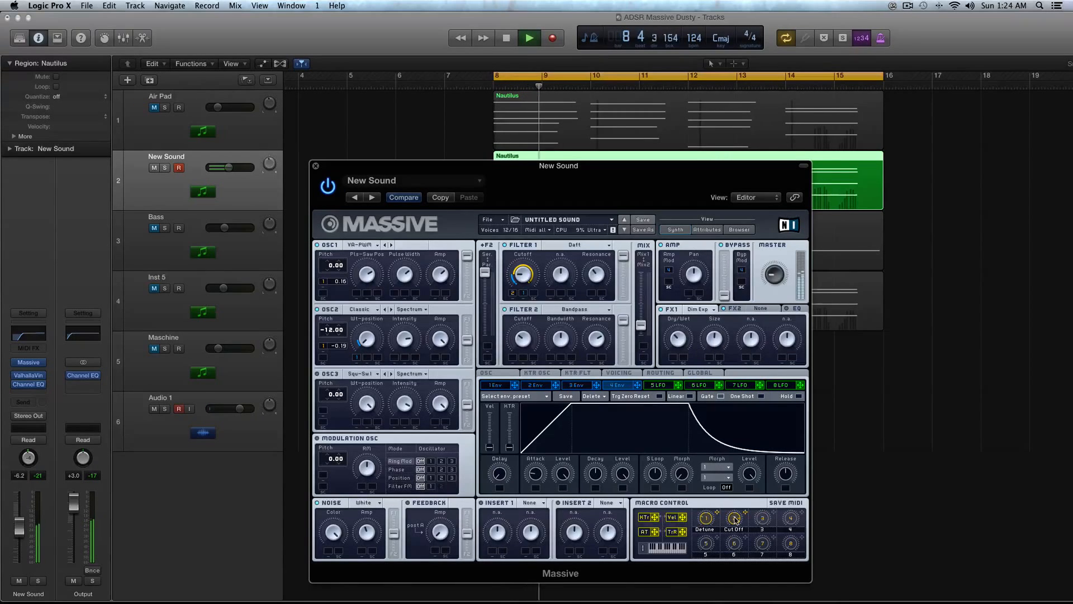
pyautogui.press('space')
# Load Chorus Ensemble into FX2, lower its rate and adjust its offset and depth while auditioning the region.
pyautogui.click(758, 309)
pyautogui.click(760, 309)
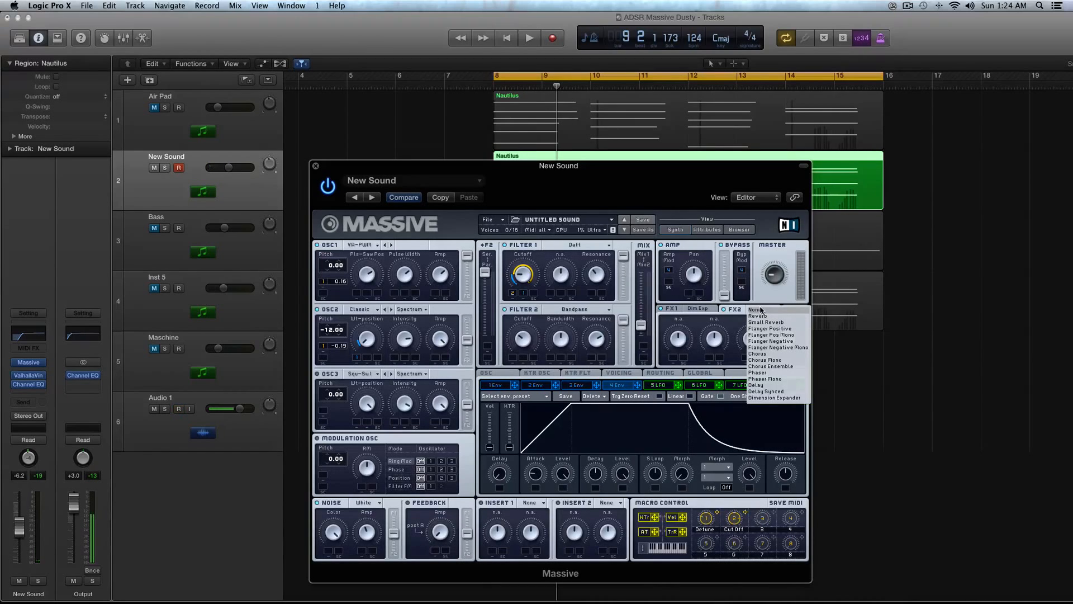
pyautogui.click(770, 366)
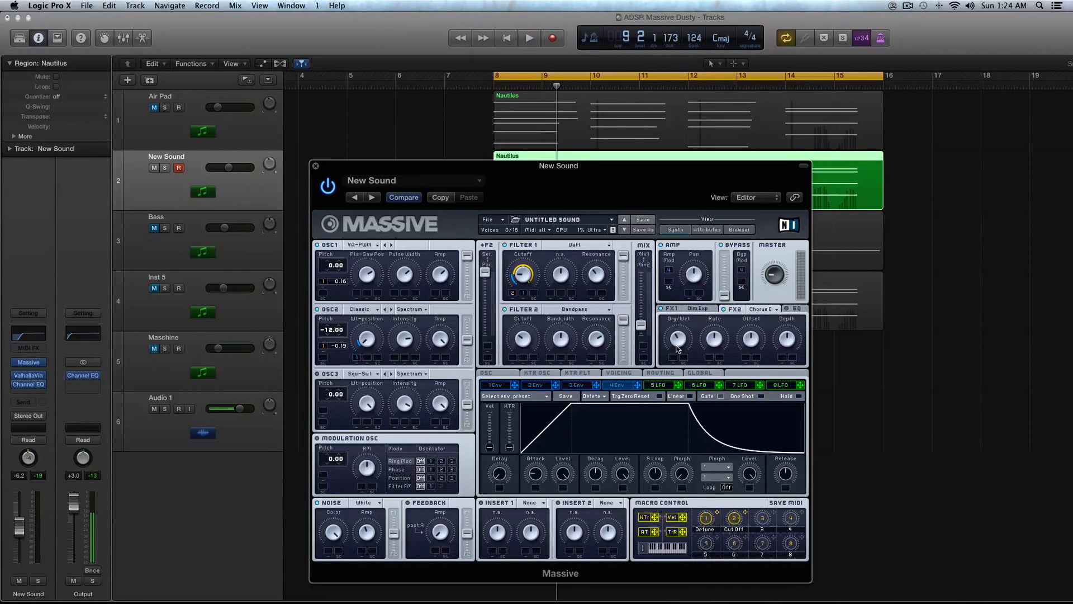
pyautogui.moveTo(714, 341); pyautogui.dragTo(714, 370)
pyautogui.press('space')
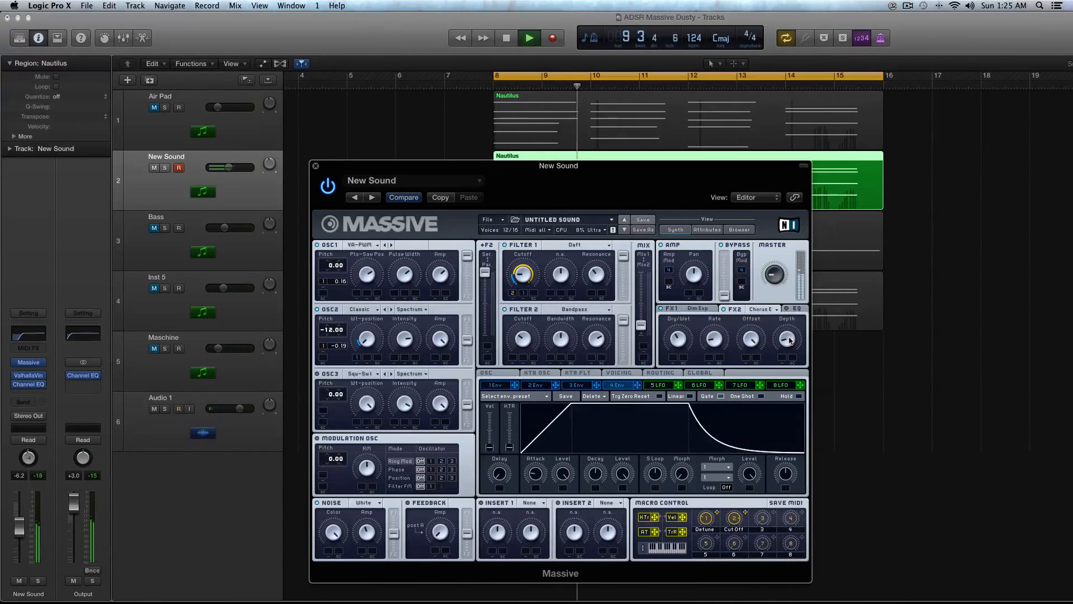
pyautogui.press('space')
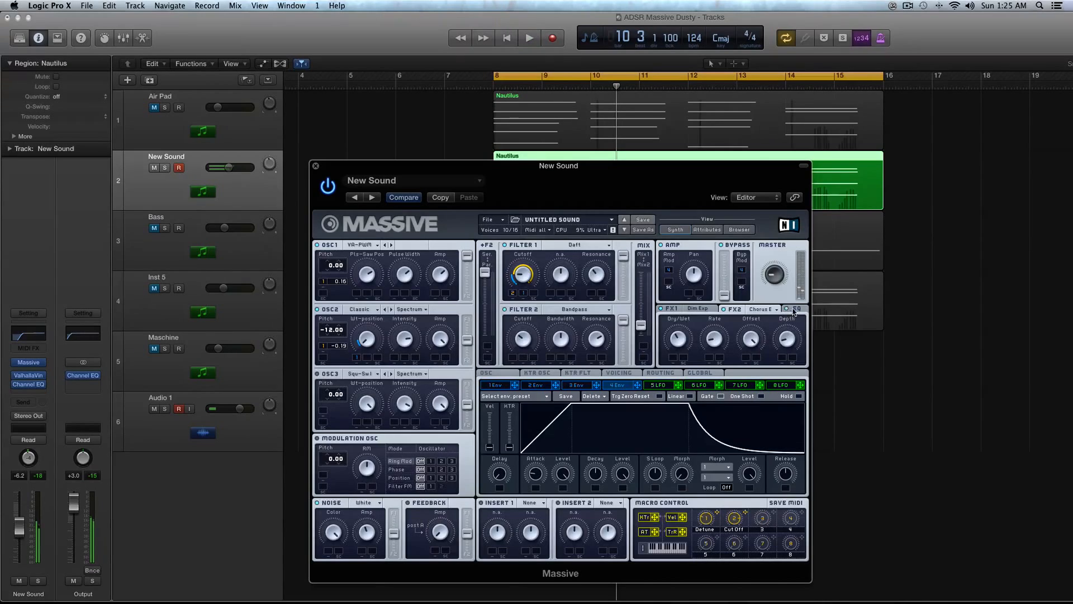
# Enable the EQ and adjust its settings, playing the region to audition the change.
pyautogui.click(796, 309)
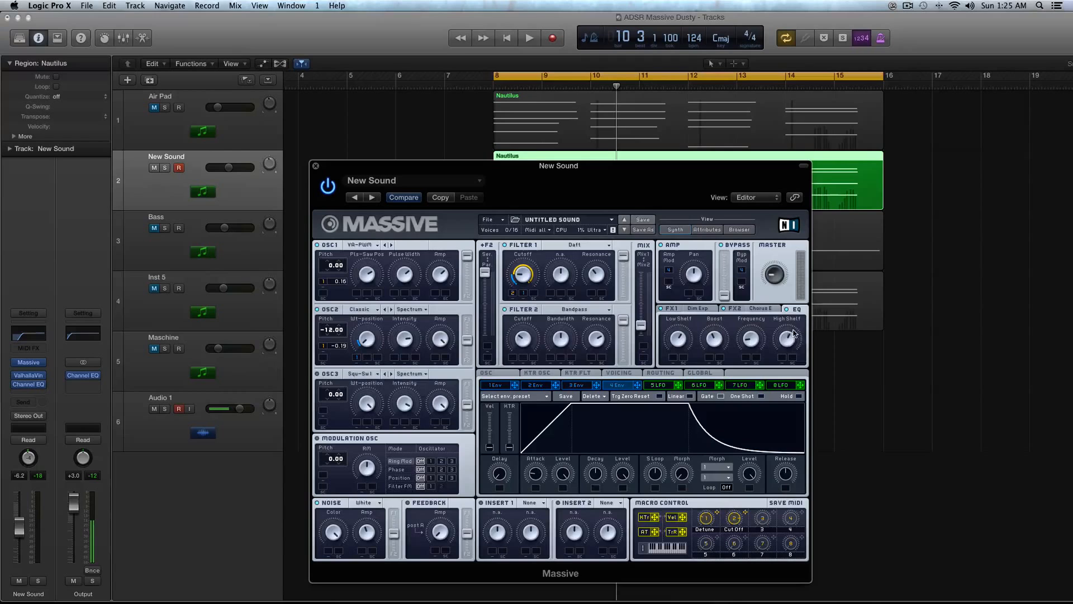
pyautogui.press('space')
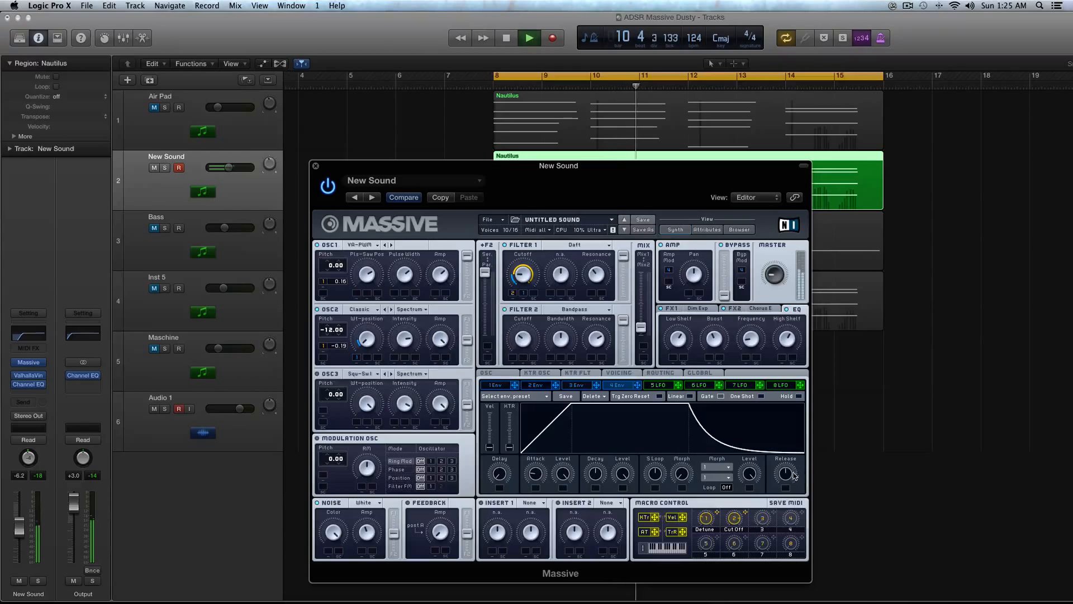
# Fine-tune the releases of envelopes 4 and 1 while the region plays.
pyautogui.moveTo(791, 475); pyautogui.dragTo(791, 480)
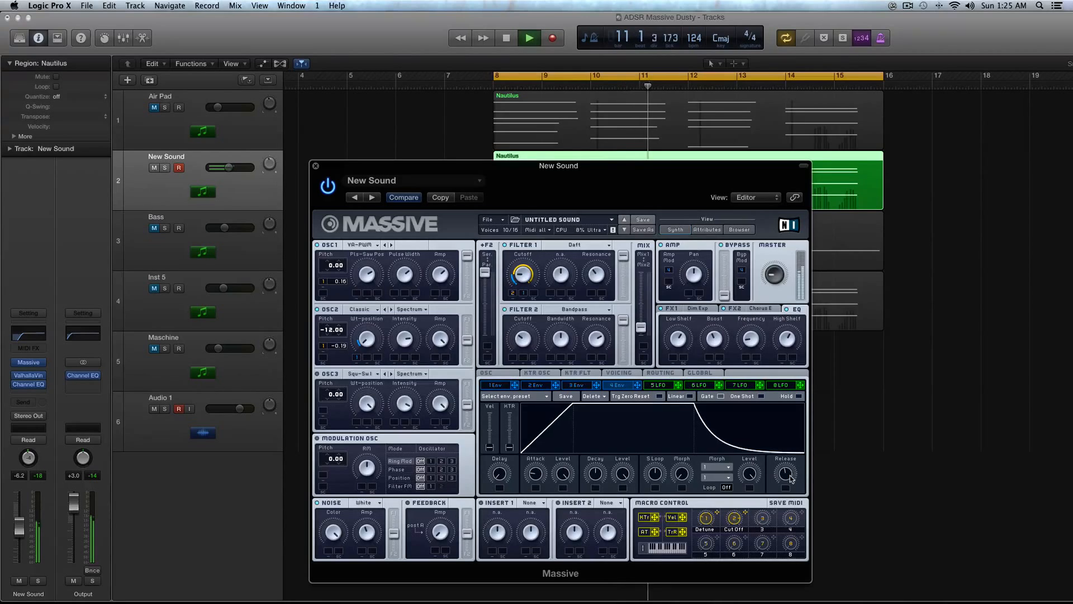
pyautogui.click(497, 386)
pyautogui.moveTo(782, 478); pyautogui.dragTo(783, 476)
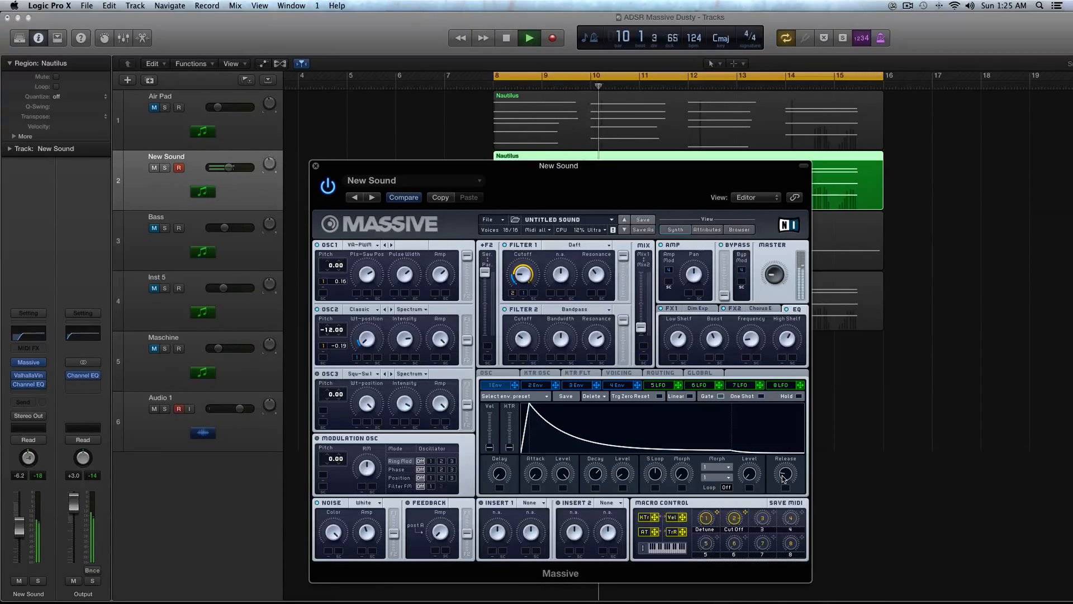
pyautogui.press('space')
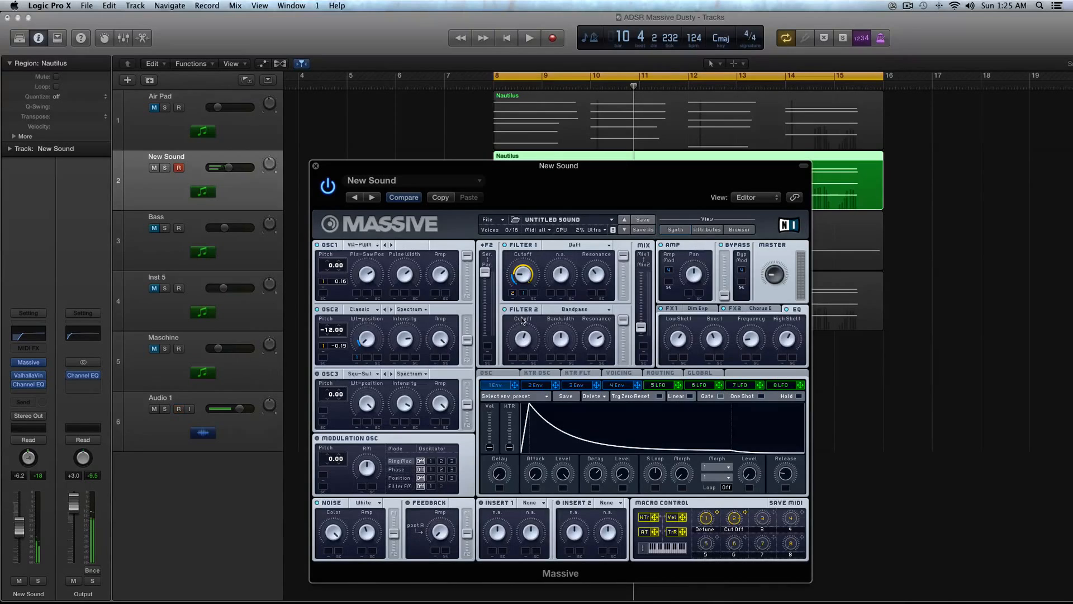
# Adjust Filter 2's cutoff, playing the region to compare the sound.
pyautogui.press('space')
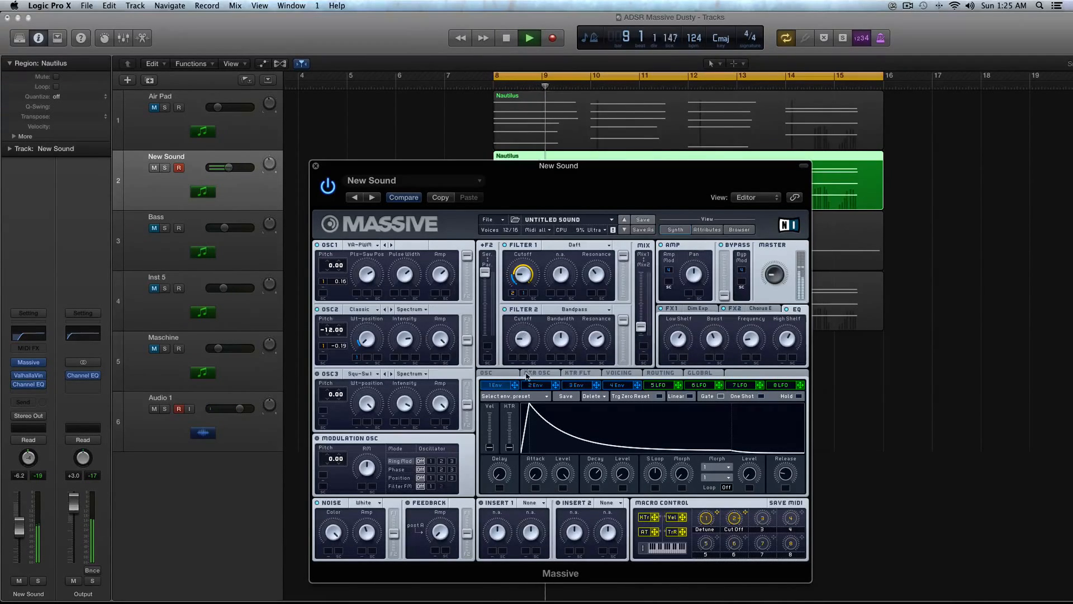
pyautogui.press('space')
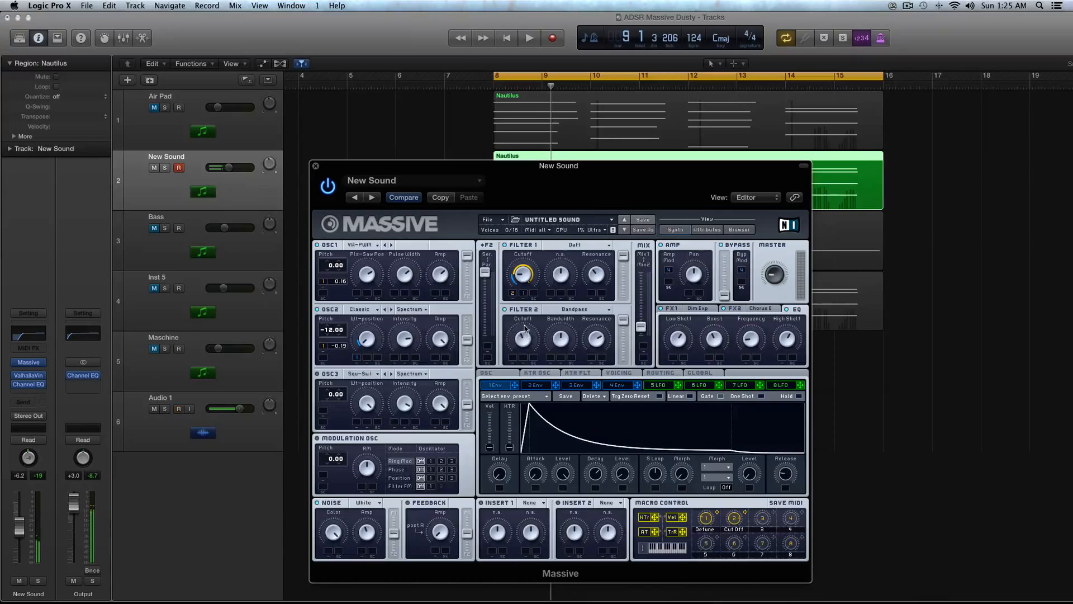
pyautogui.press('space')
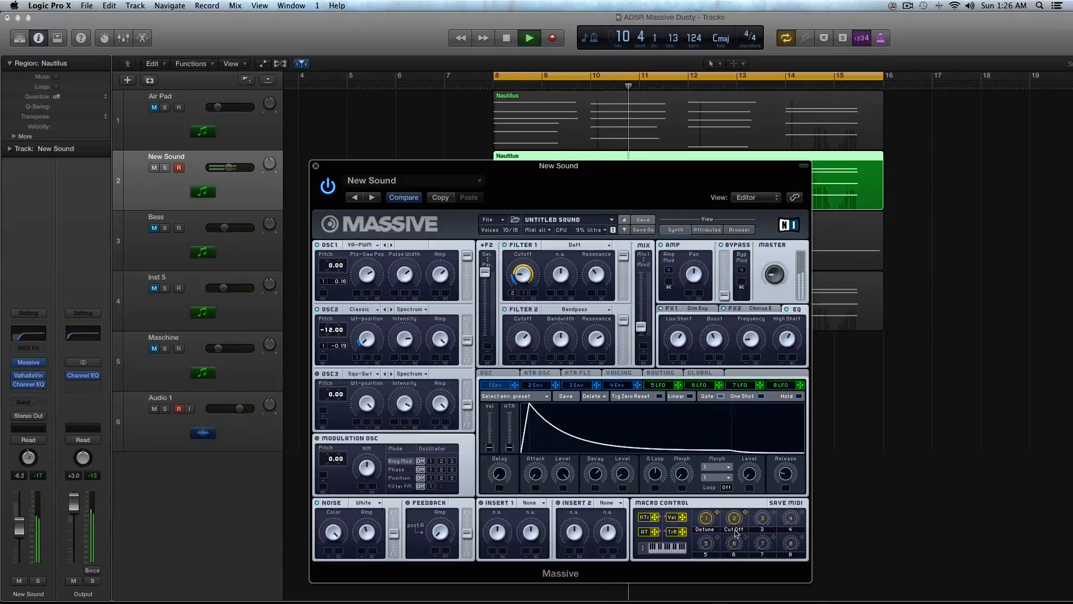
pyautogui.press('space')
# Set the curves of LFO 6 to Sinus uni and Vibrato Wave 1, and play the region.
pyautogui.moveTo(361, 168); pyautogui.dragTo(436, 113)
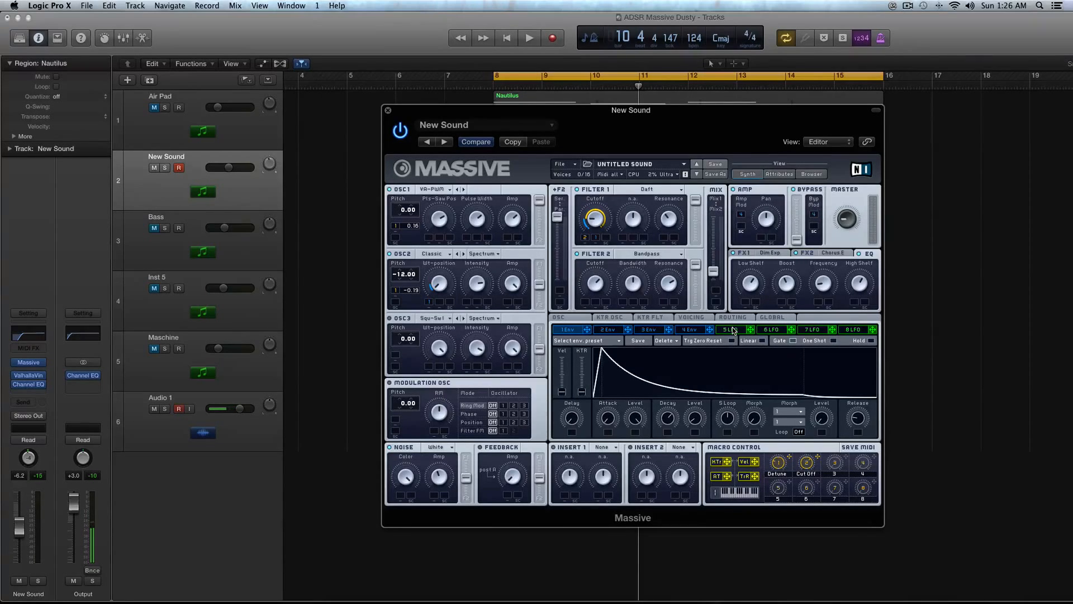
pyautogui.click(771, 330)
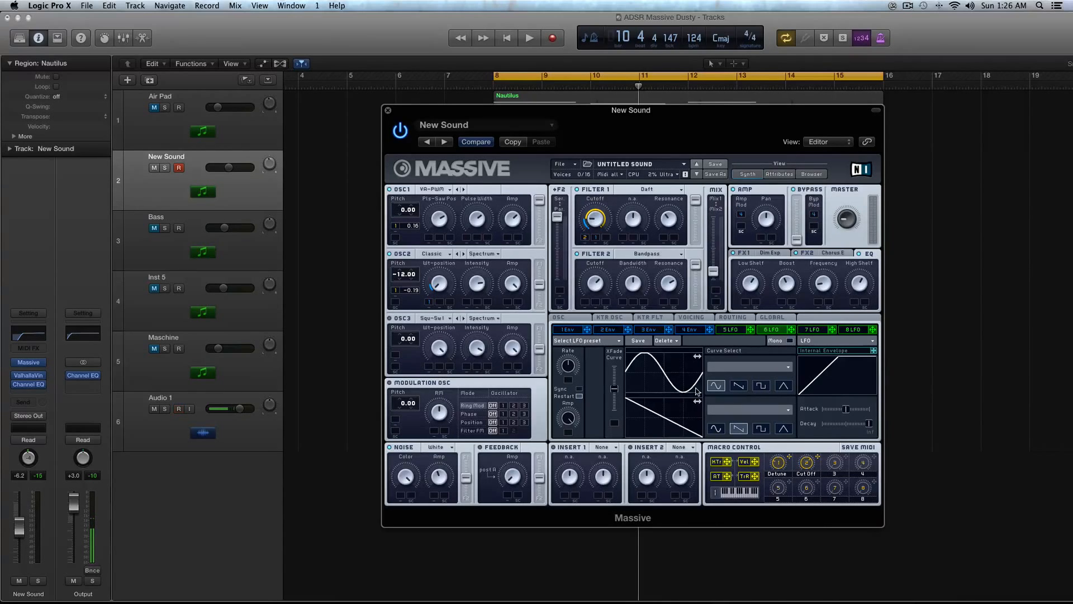
pyautogui.click(740, 367)
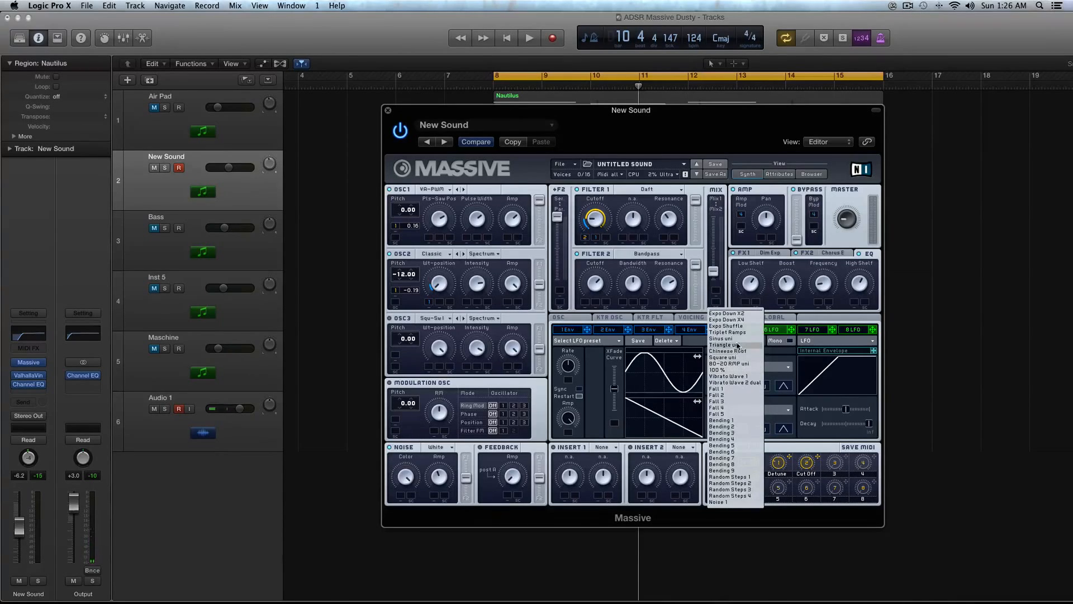
pyautogui.click(736, 342)
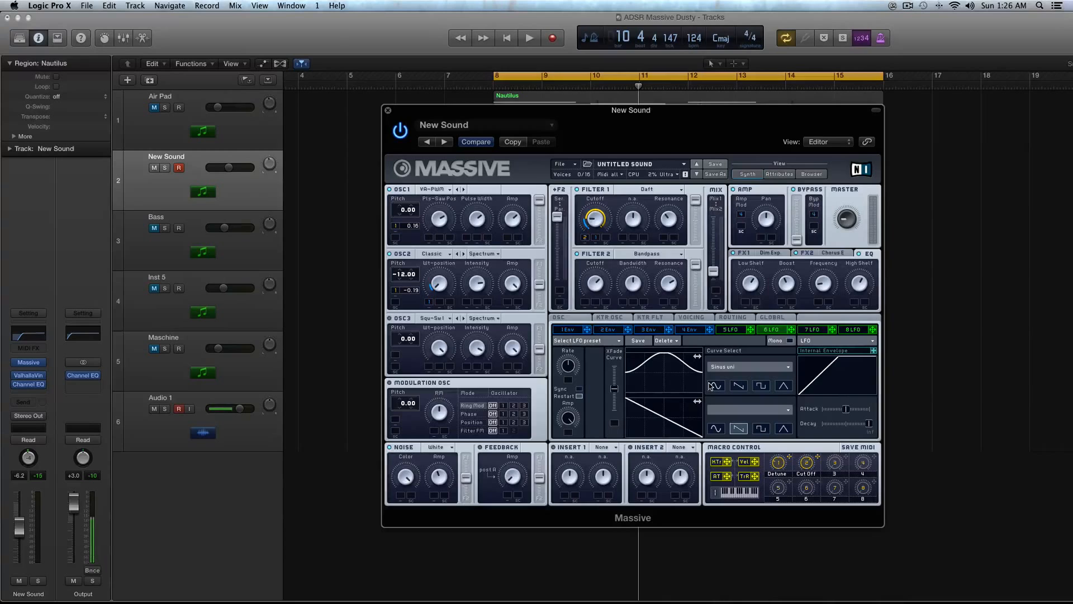
pyautogui.click(734, 411)
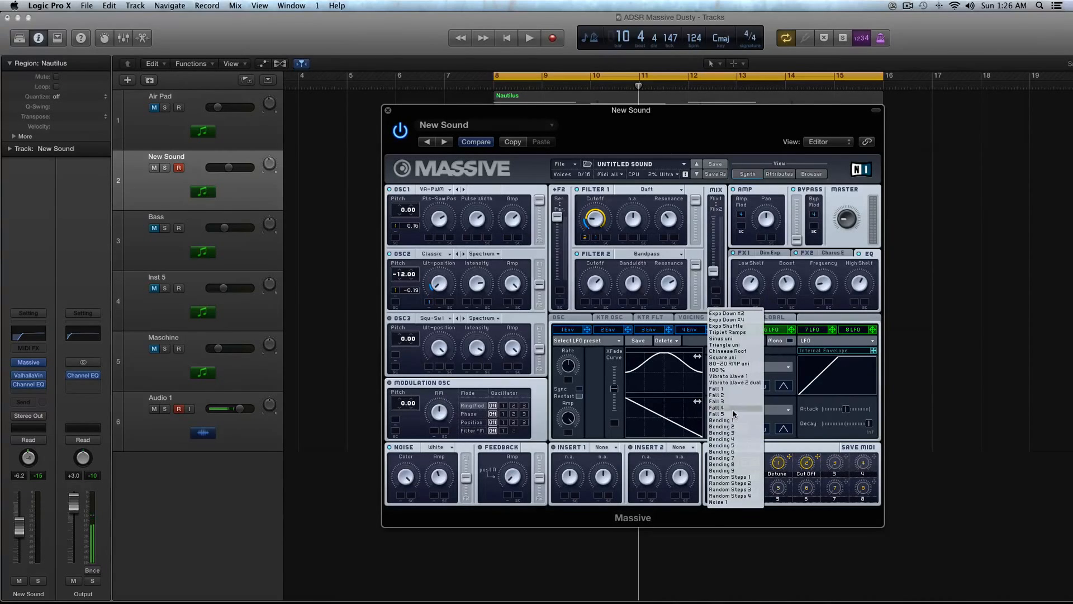
pyautogui.click(743, 377)
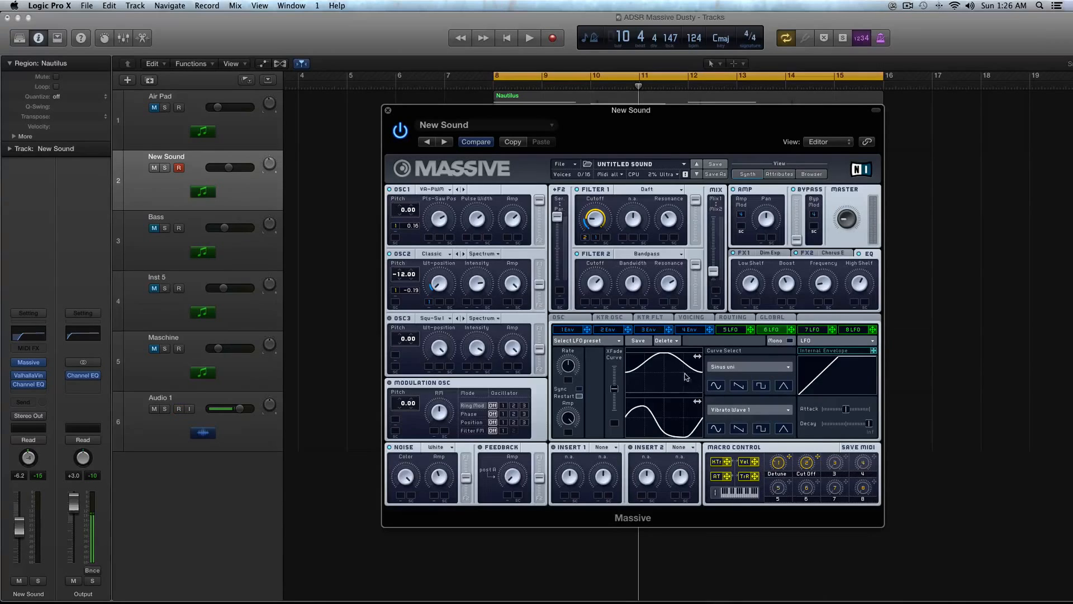
pyautogui.press('space')
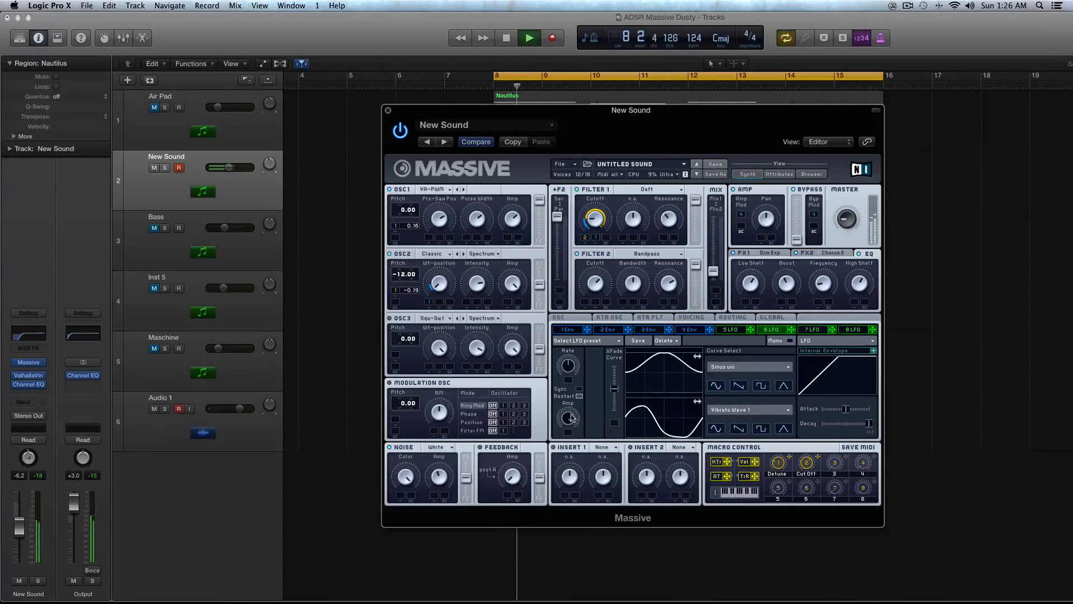
pyautogui.press('space')
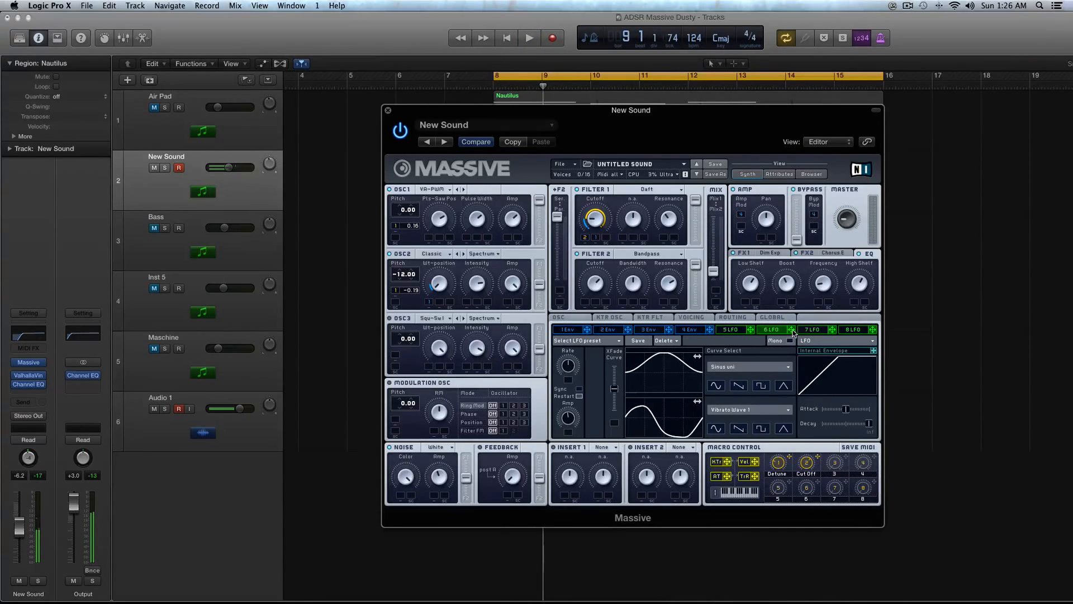
# Modulate OSC1's Pulse Width and OSC2's Wt-position and Intensity with LFO 6, and play the region to audition it.
pyautogui.moveTo(791, 330); pyautogui.dragTo(467, 240)
pyautogui.moveTo(792, 329); pyautogui.dragTo(440, 302)
pyautogui.moveTo(791, 329); pyautogui.dragTo(479, 296)
pyautogui.press('space')
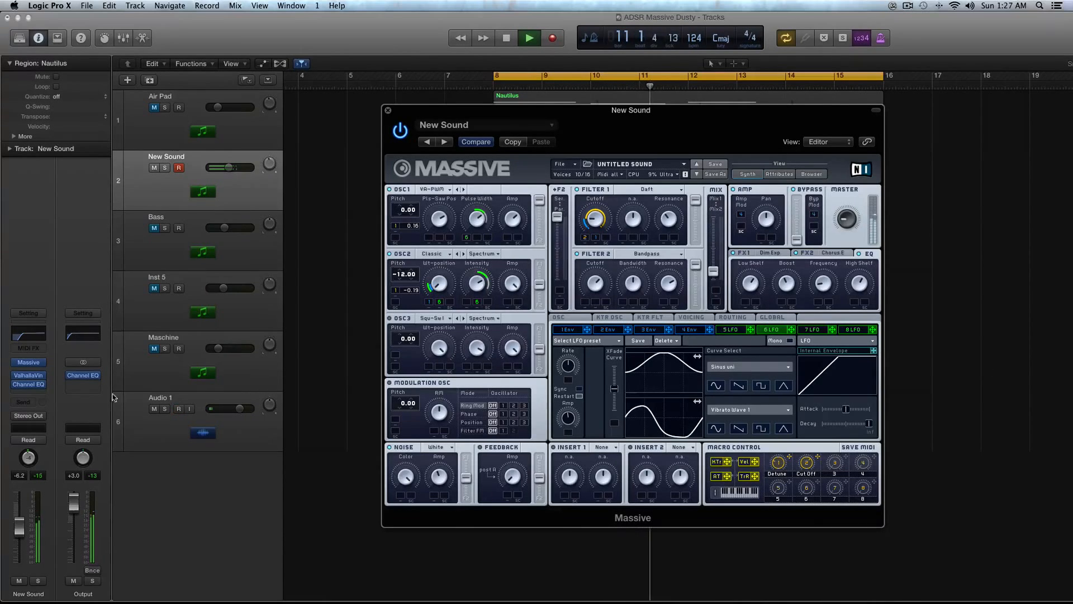
# Compare the New Sound track with its ValhallaVin and Channel EQ effects bypassed and re-enabled during playback.
pyautogui.moveTo(15, 386)
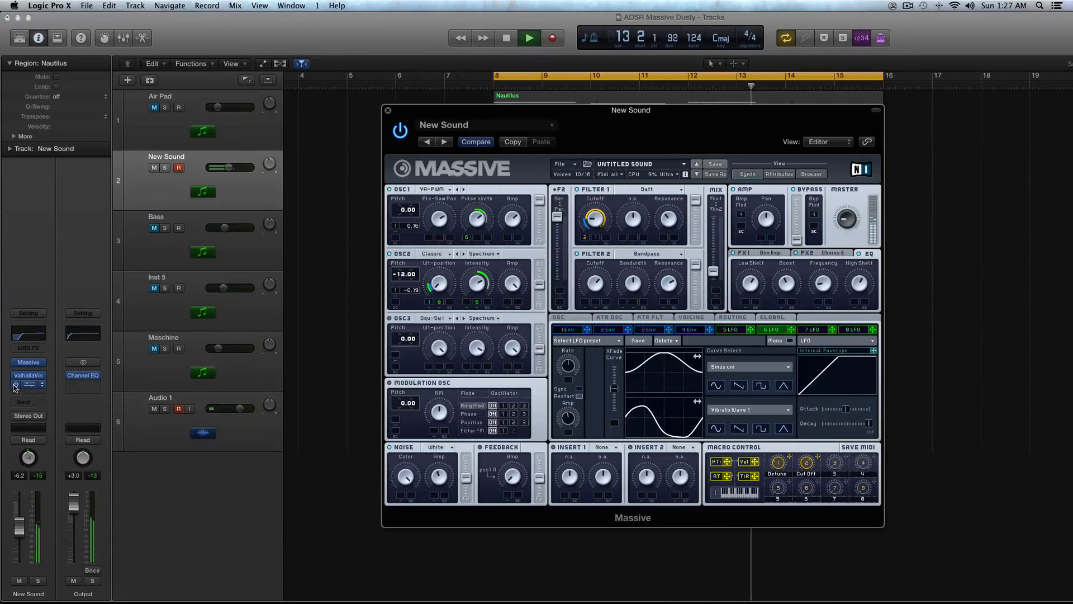
pyautogui.press('space')
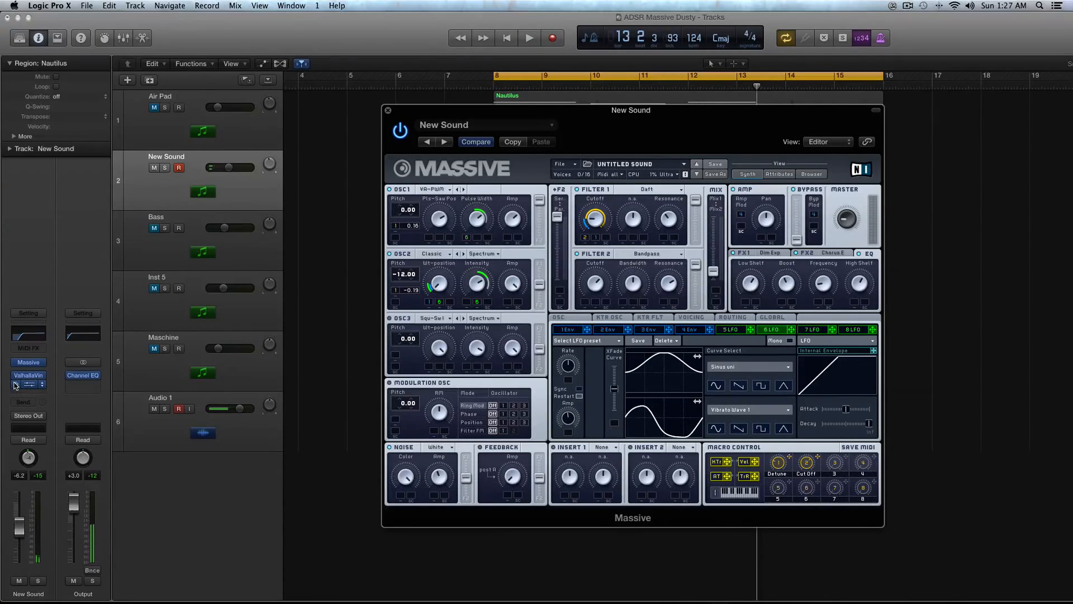
pyautogui.press('space')
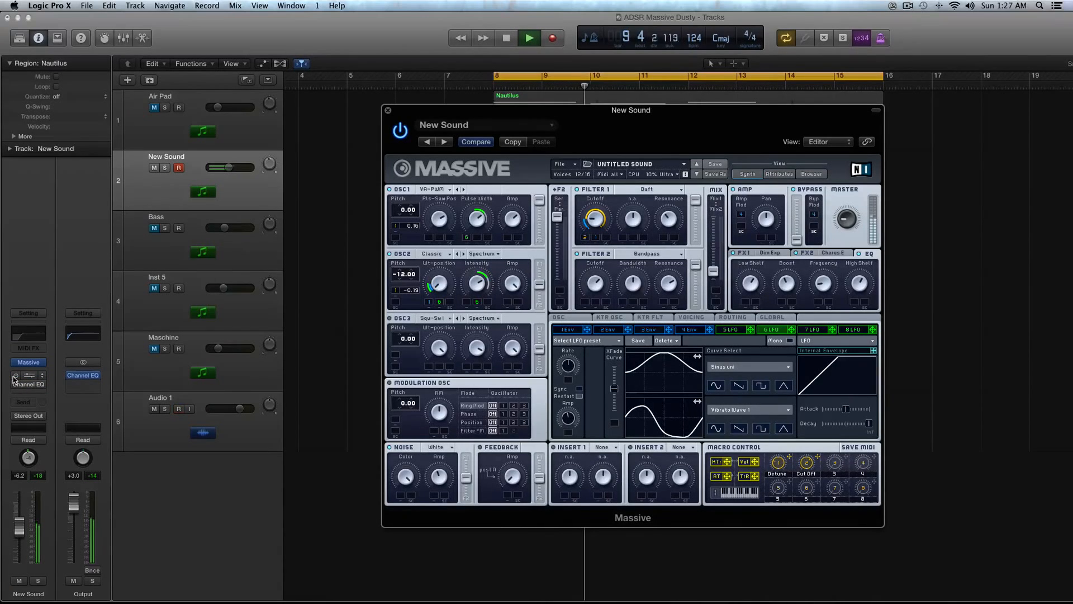
pyautogui.click(15, 385)
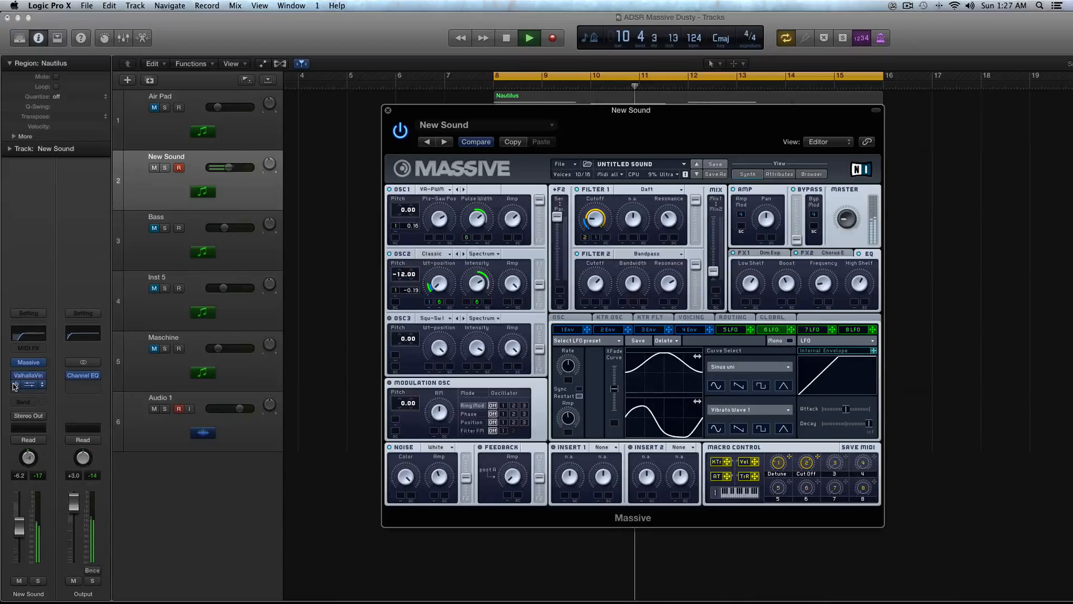
pyautogui.press('space')
# Unmute the Bass and Inst 5 tracks and play them together with the New Sound track.
pyautogui.moveTo(396, 110); pyautogui.dragTo(750, 249)
pyautogui.hotkey('ctrl', 's')
pyautogui.click(154, 228)
pyautogui.click(155, 288)
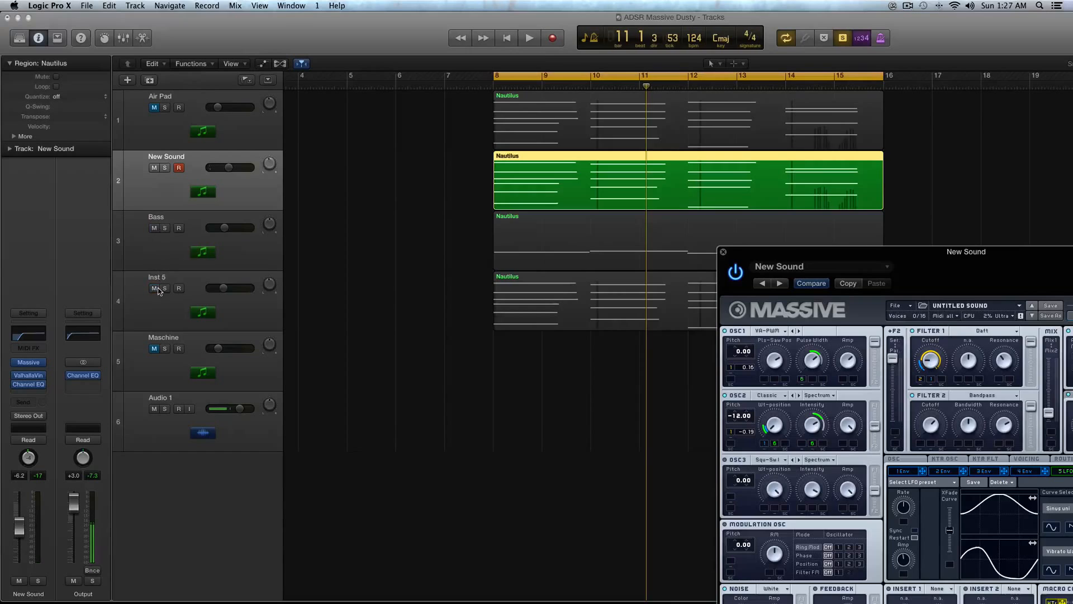
pyautogui.hotkey('ctrl', 's')
pyautogui.press('space')
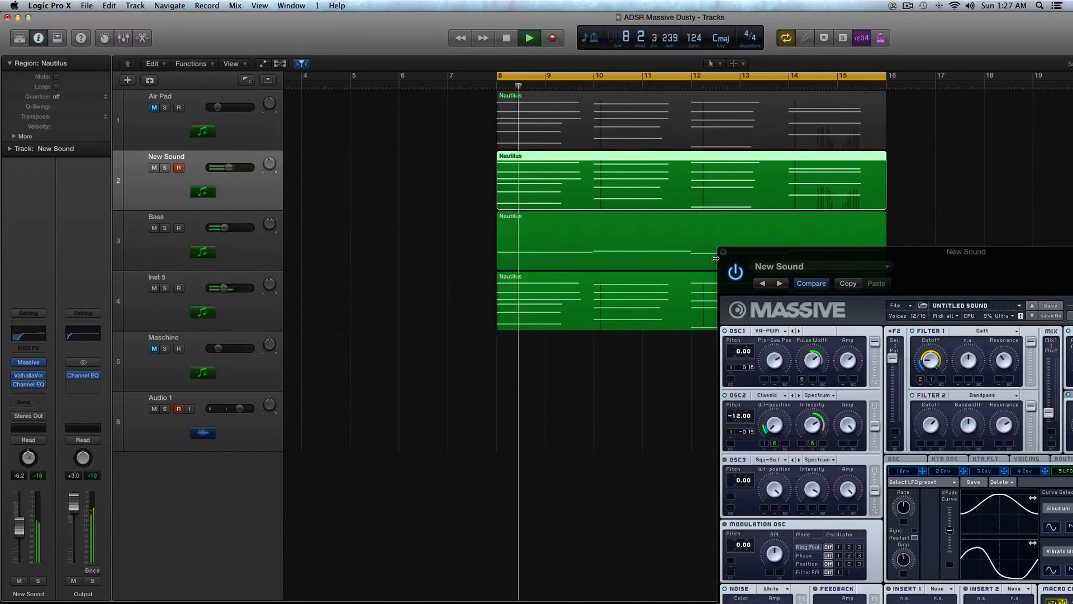
# Lower the New Sound track's volume to -11.2 dB to balance it with the other tracks during playback.
pyautogui.moveTo(225, 167); pyautogui.dragTo(224, 167)
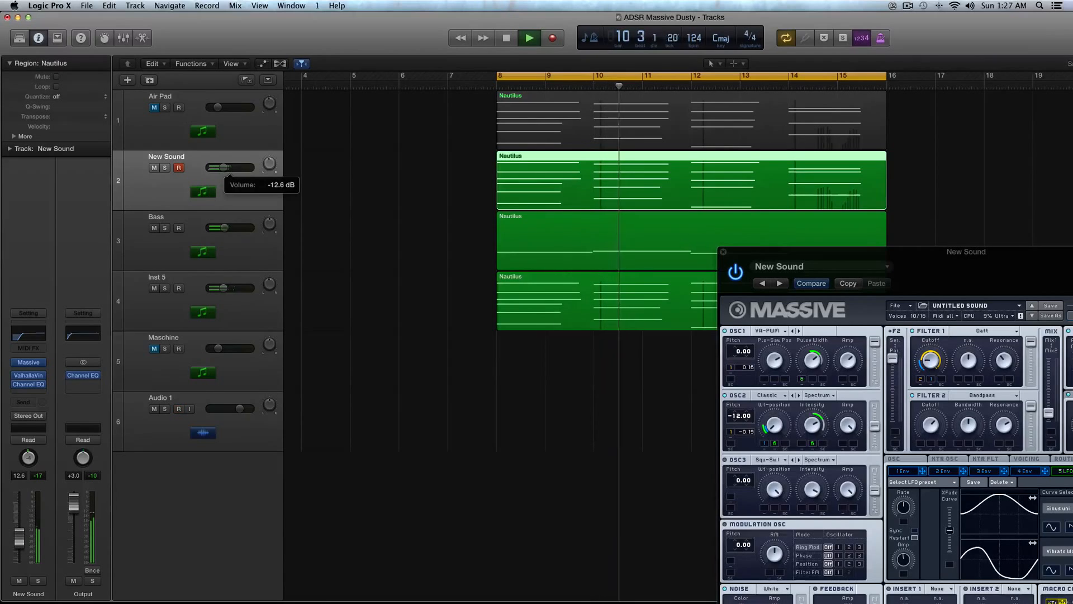
pyautogui.moveTo(785, 255); pyautogui.dragTo(322, 35)
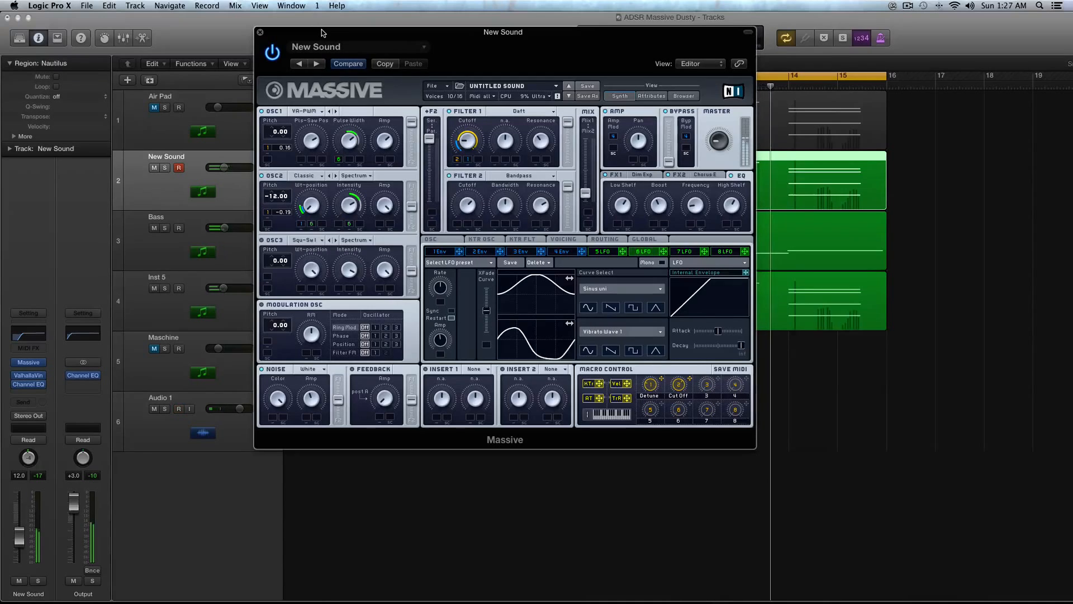
pyautogui.moveTo(322, 32); pyautogui.dragTo(717, 166)
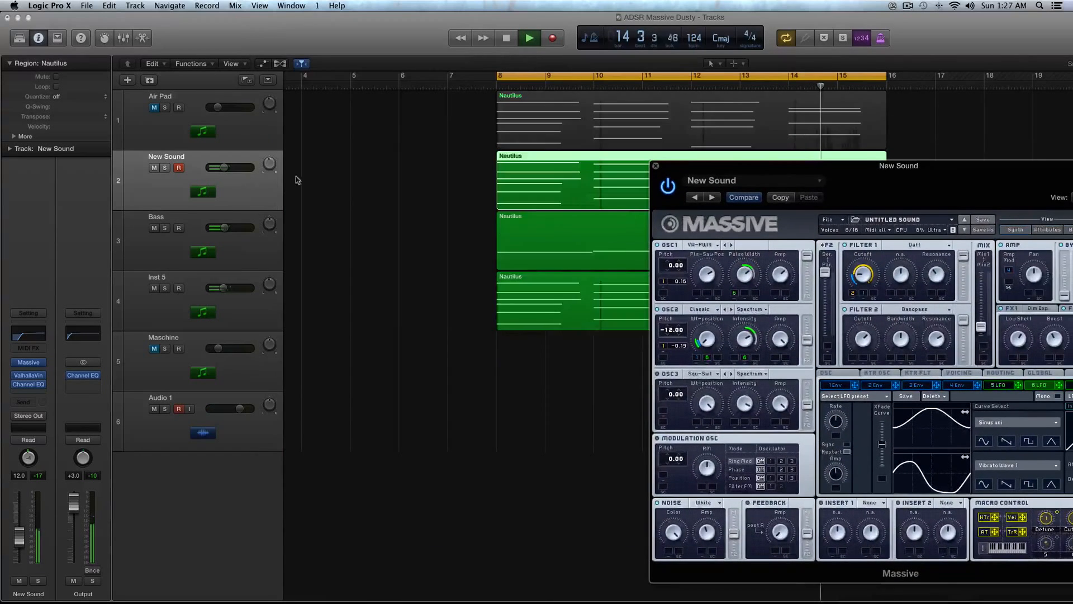
pyautogui.click(226, 168)
pyautogui.press('space')
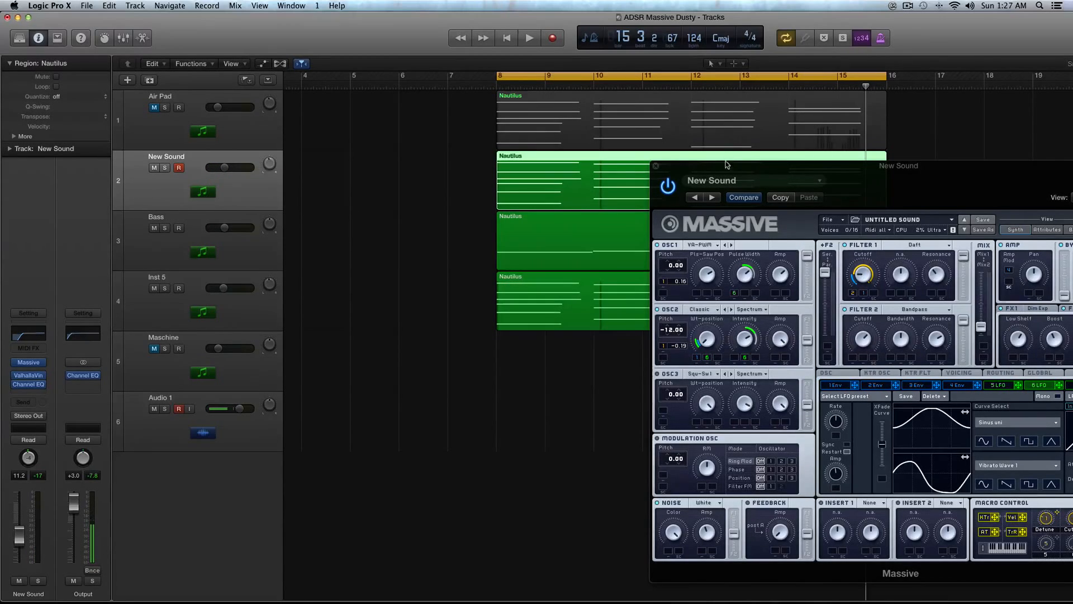
pyautogui.moveTo(726, 165); pyautogui.dragTo(488, 155)
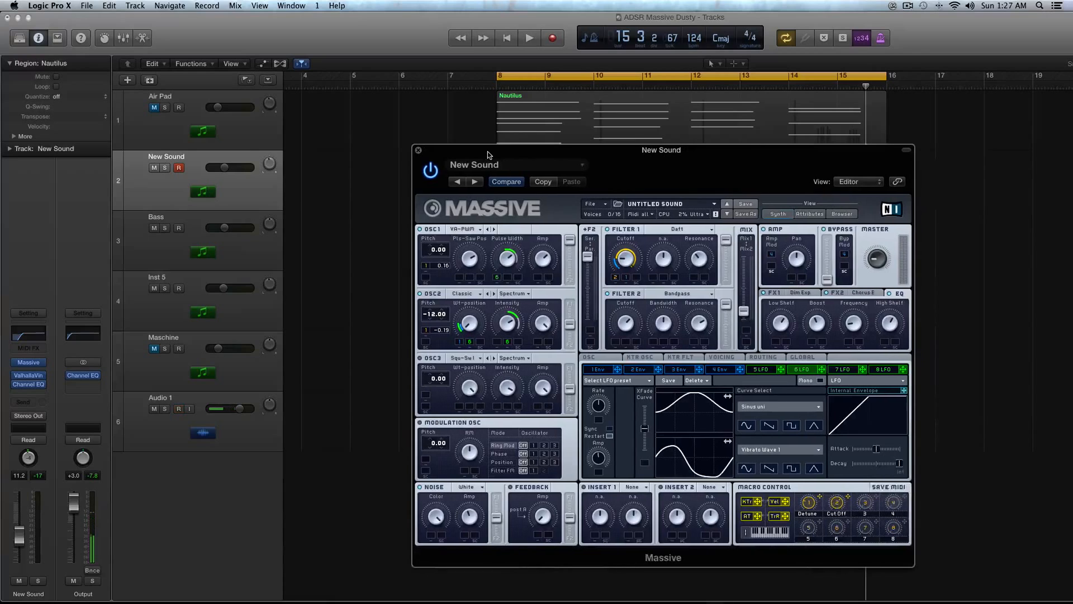